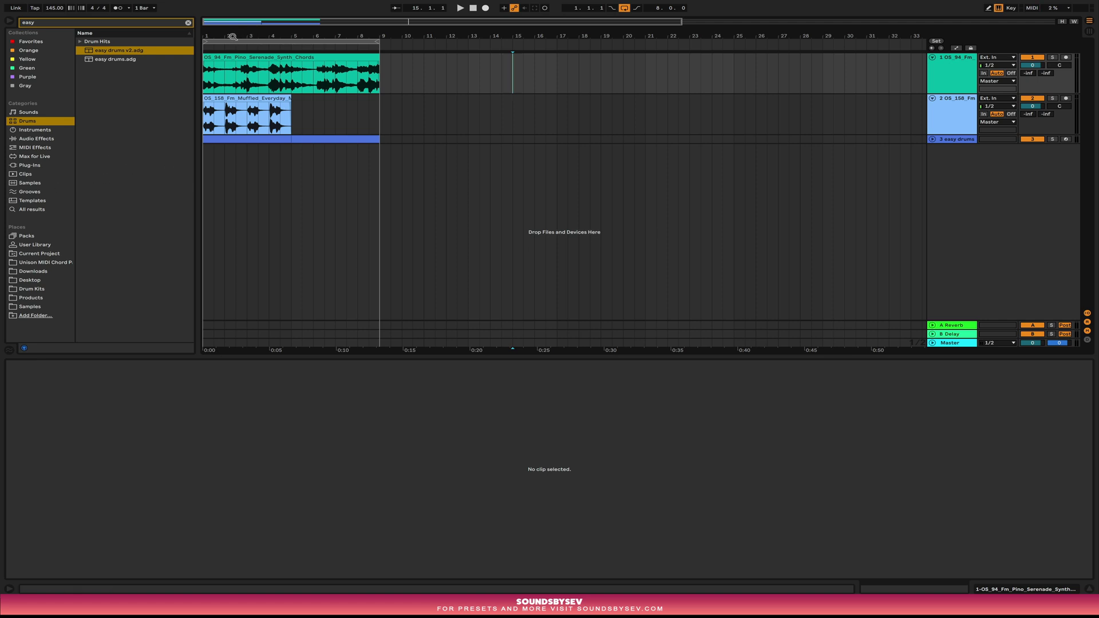
Show the chords and melody clip details, clear the browser search, and play with the drums
drag(232, 36, 269, 67)
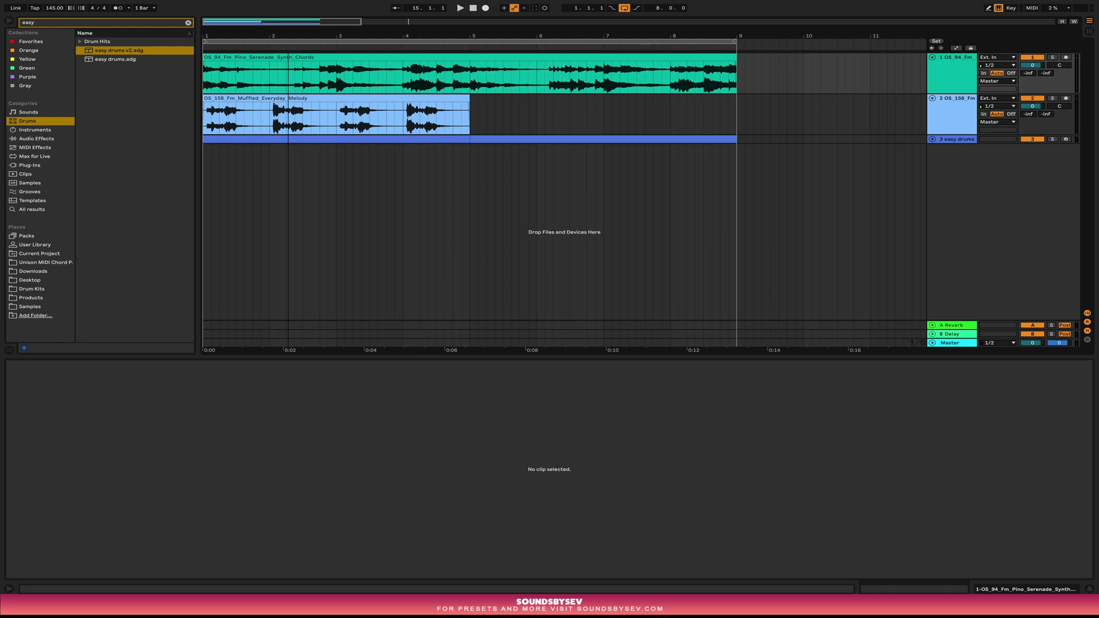
click(269, 67)
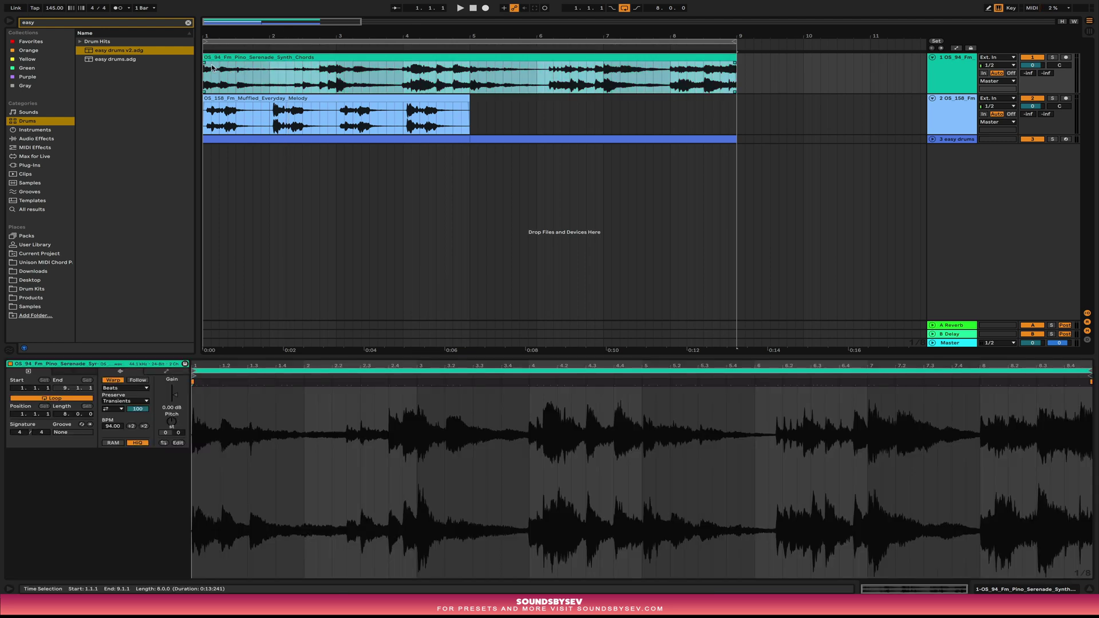
click(426, 109)
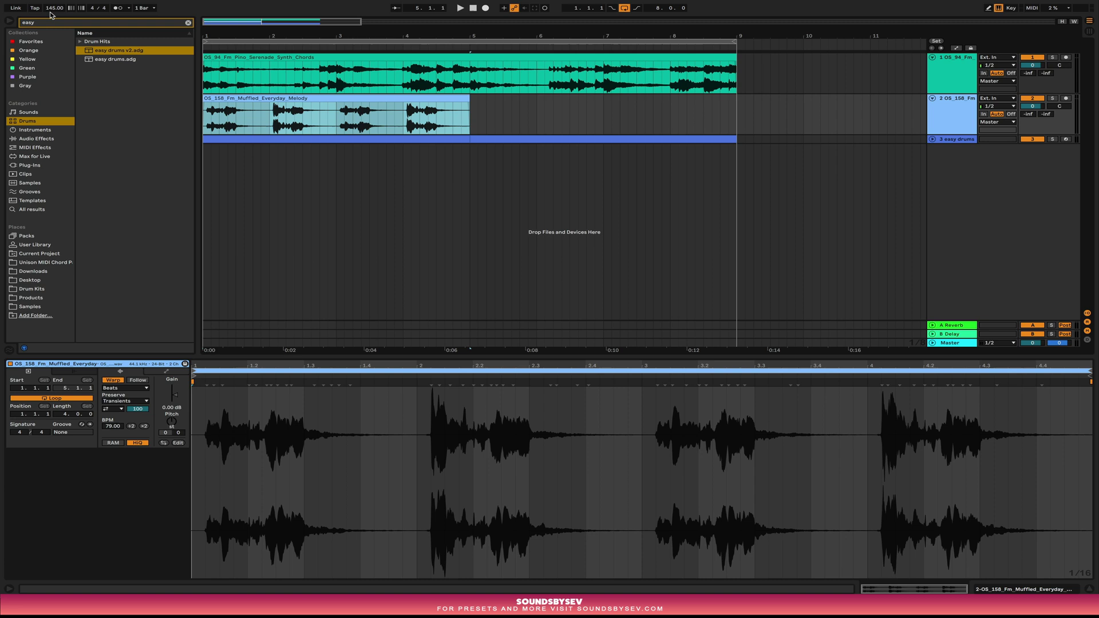
click(188, 23)
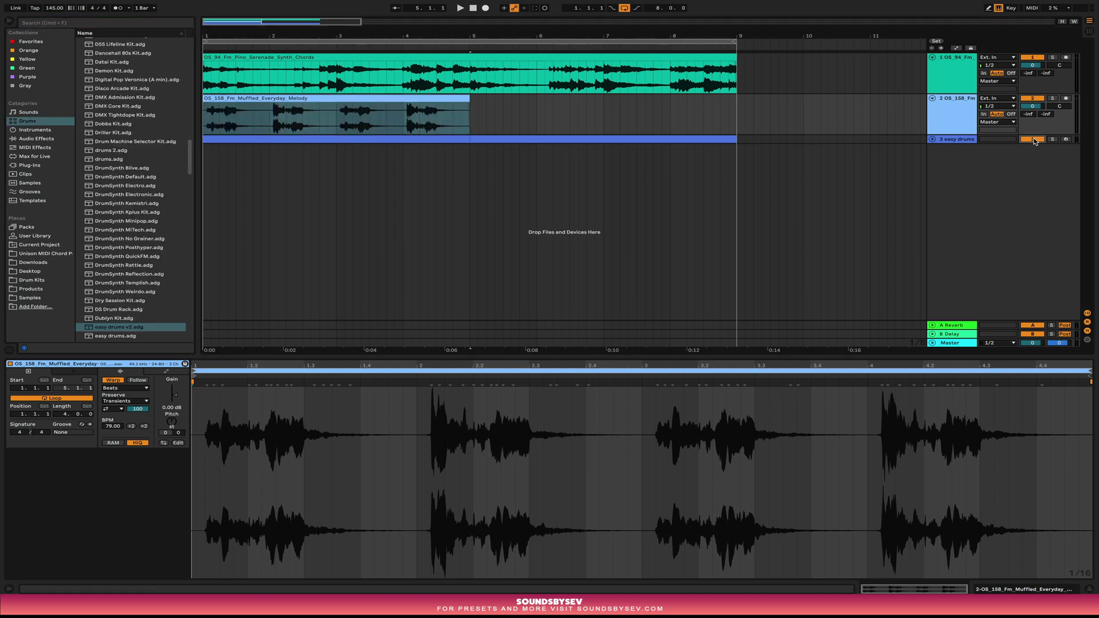
key(space)
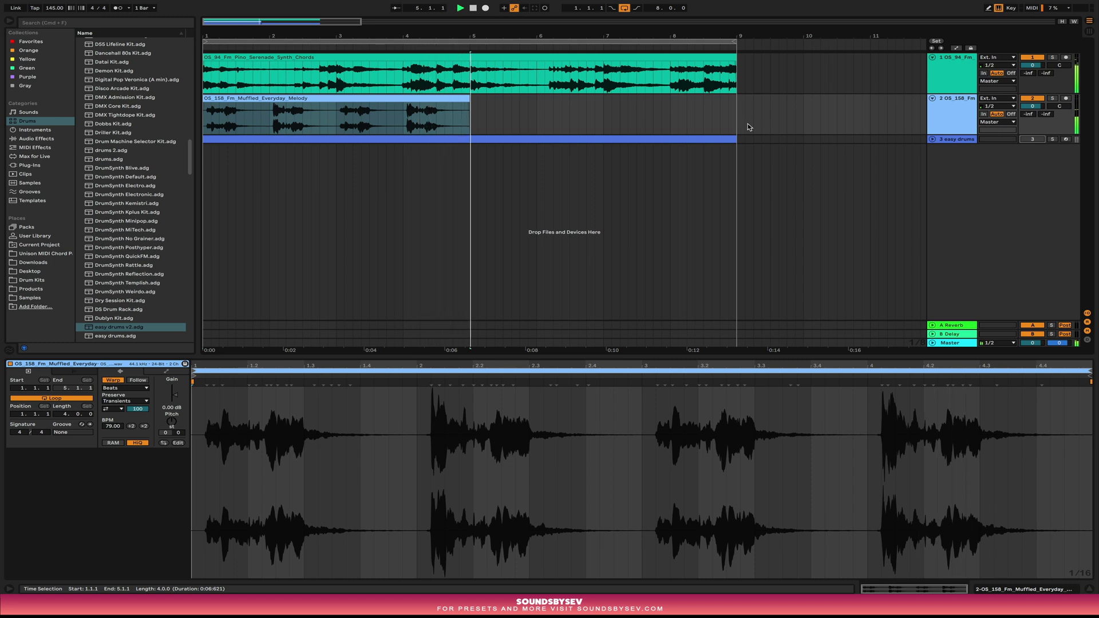
Drag the melody clip's end out to bar 9 to match the chords clip, then select the chords clip
drag(416, 38, 310, 31)
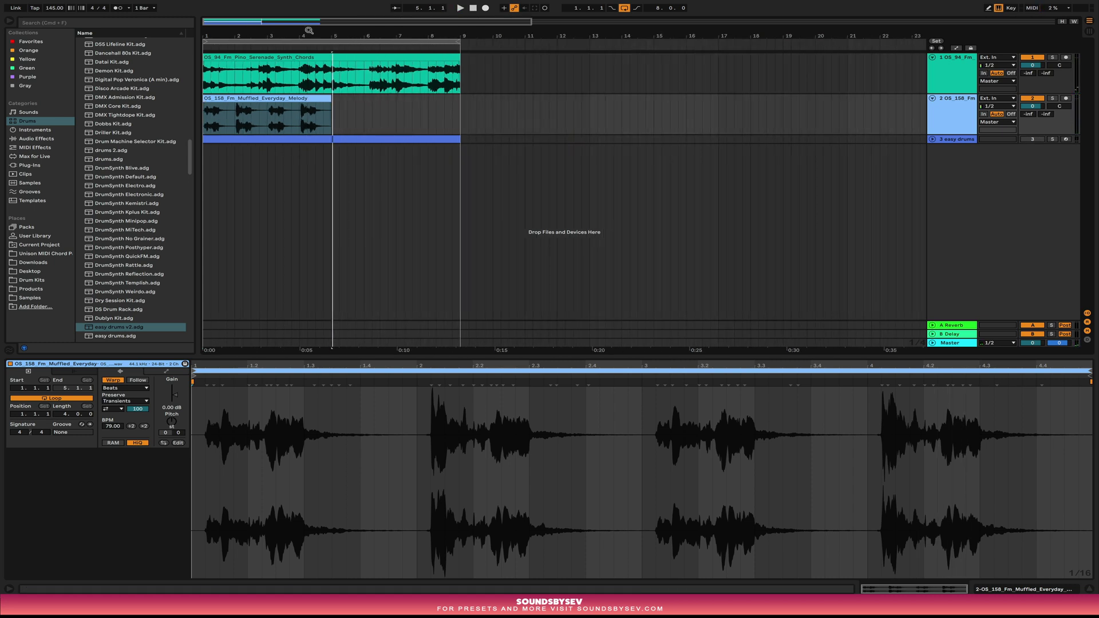
click(298, 100)
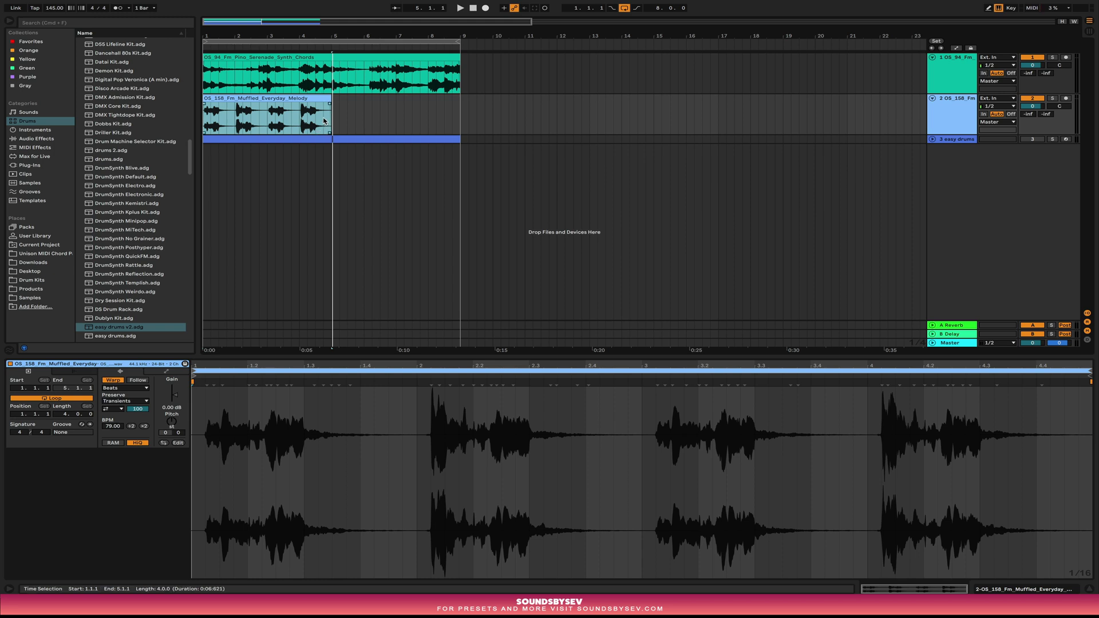
drag(329, 99, 455, 99)
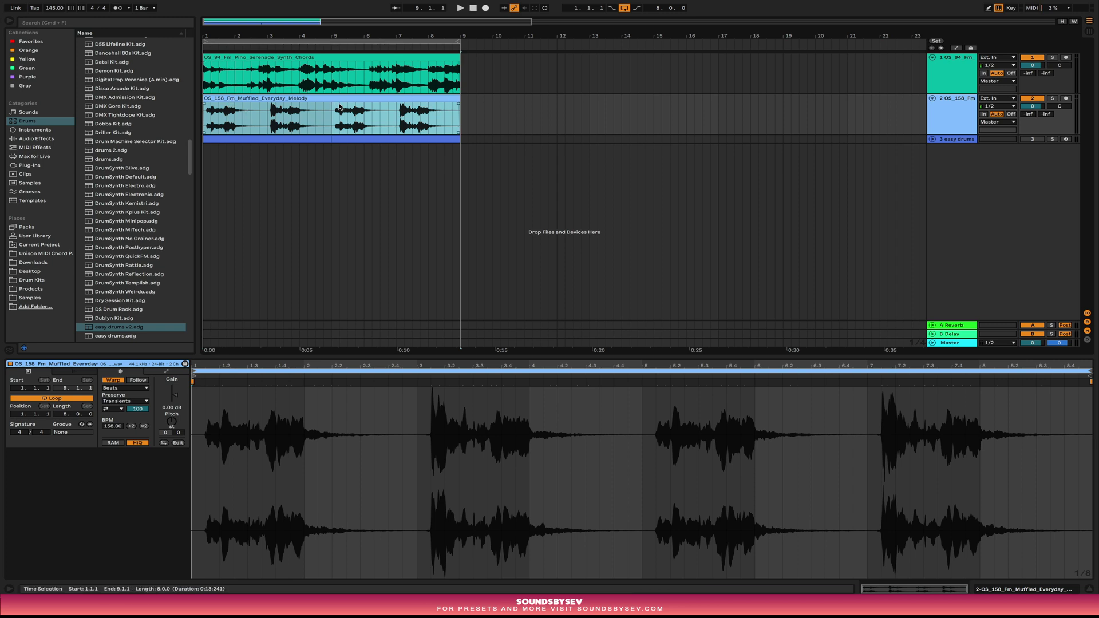
click(333, 57)
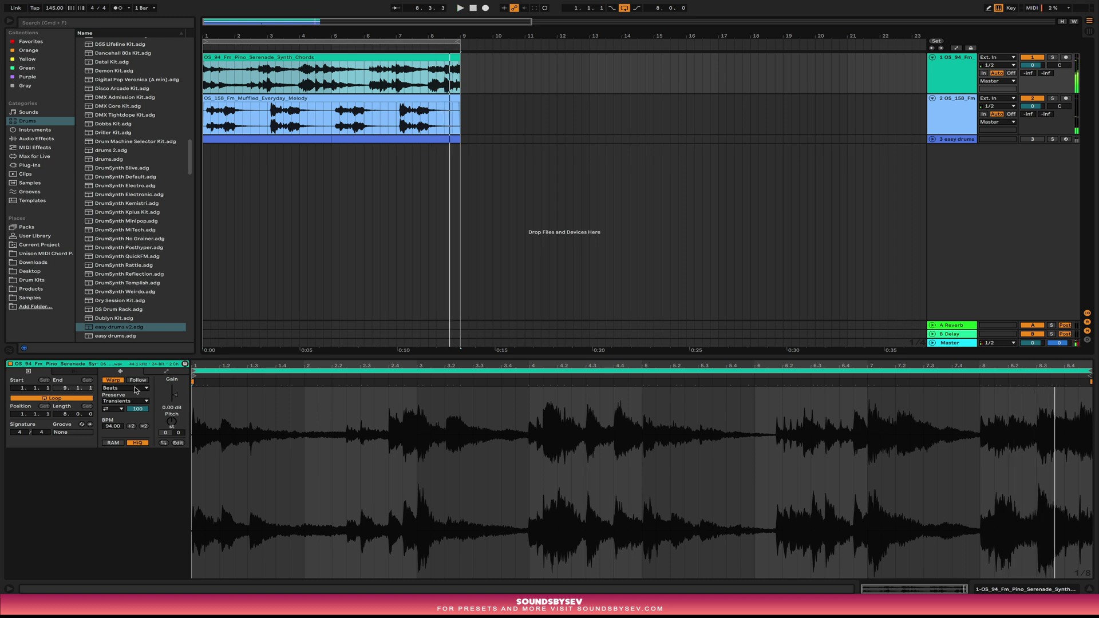
Switch the chords clip's warp mode to Complex and play the arrangement from the start
click(138, 389)
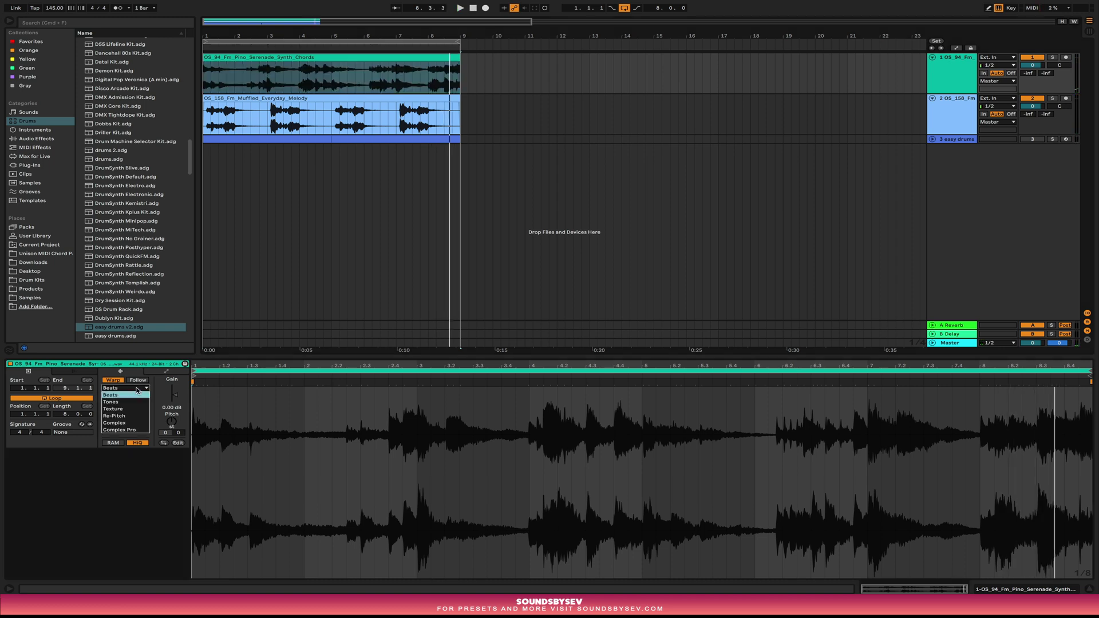
click(124, 424)
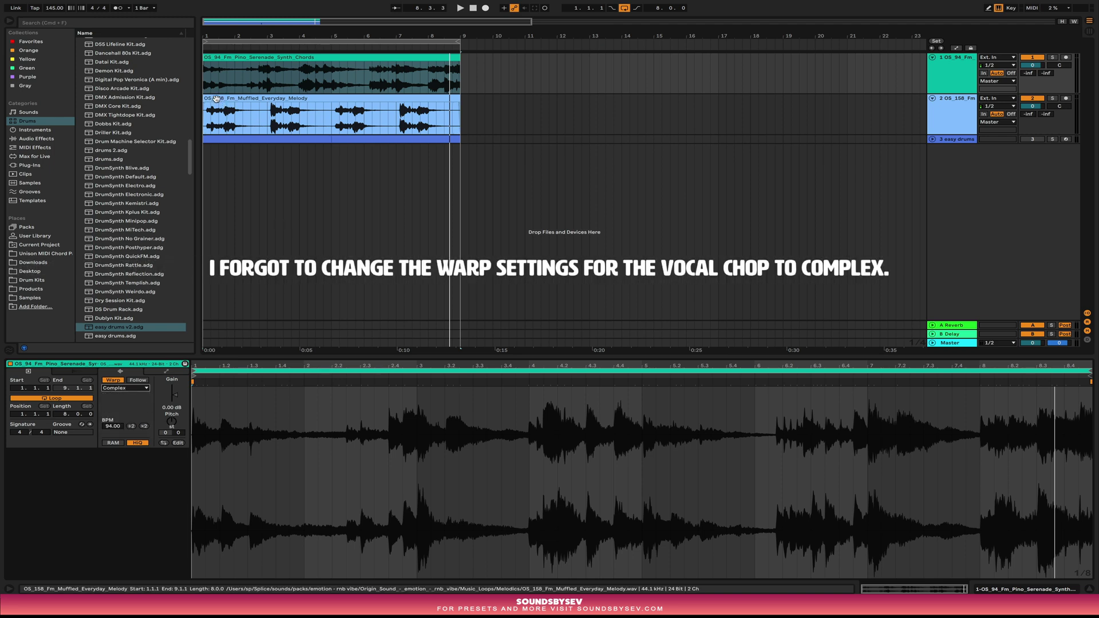
click(283, 110)
key(space)
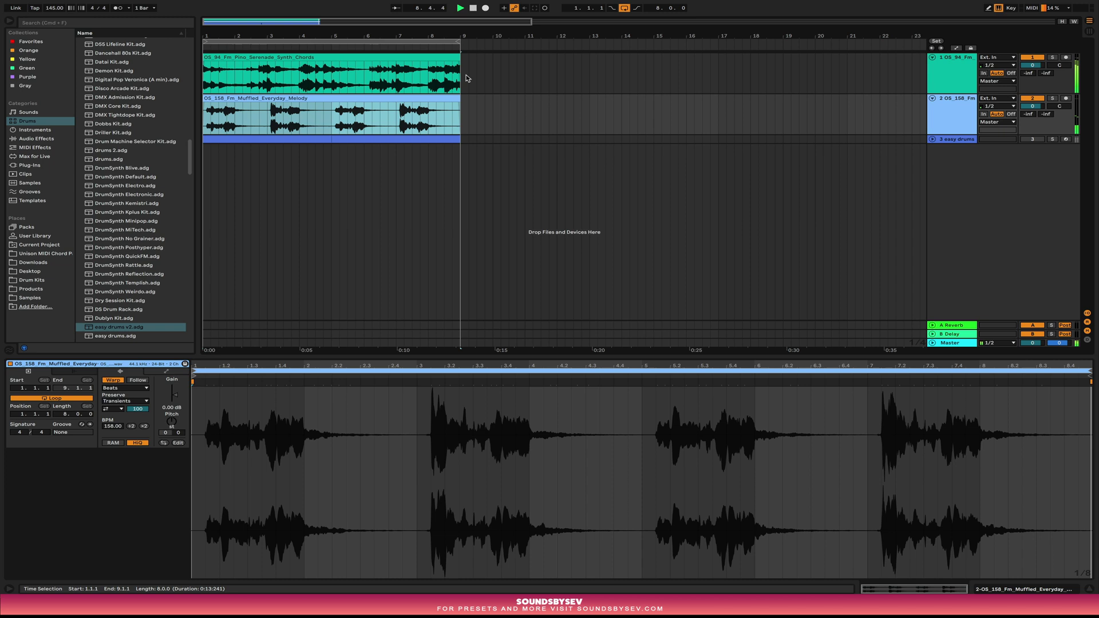
Stretch the chords clip out to bar 17
click(427, 57)
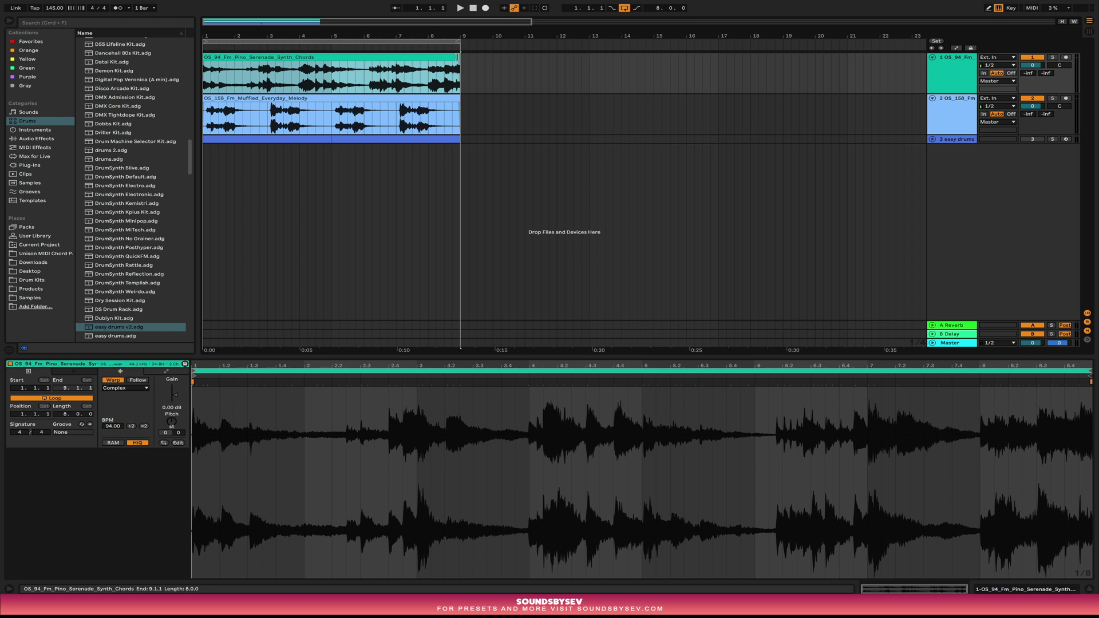
drag(454, 58, 714, 66)
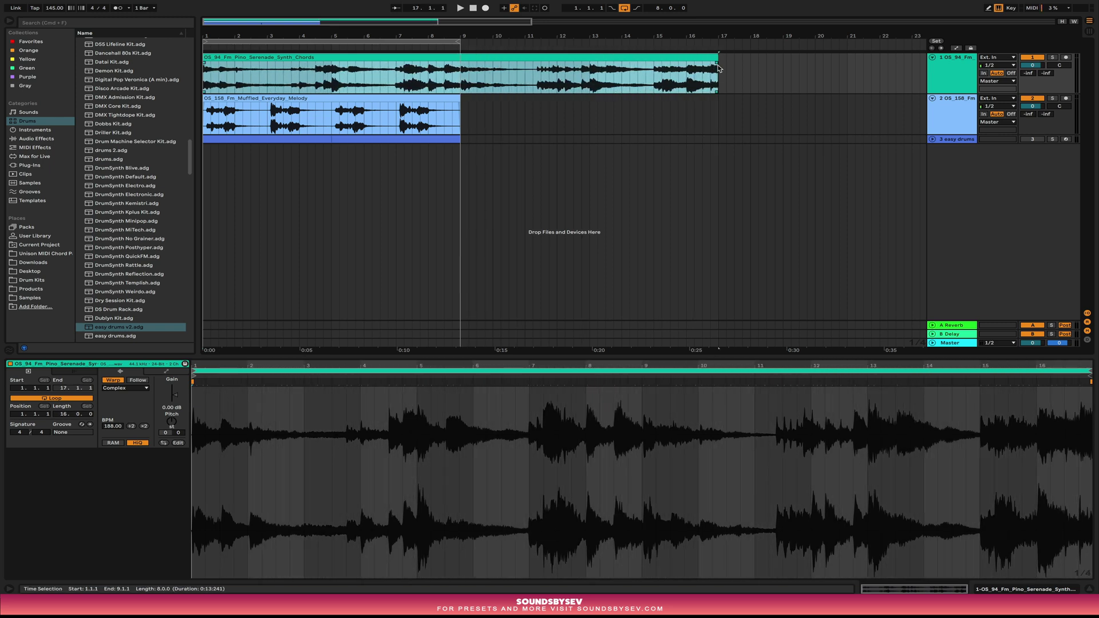
click(466, 146)
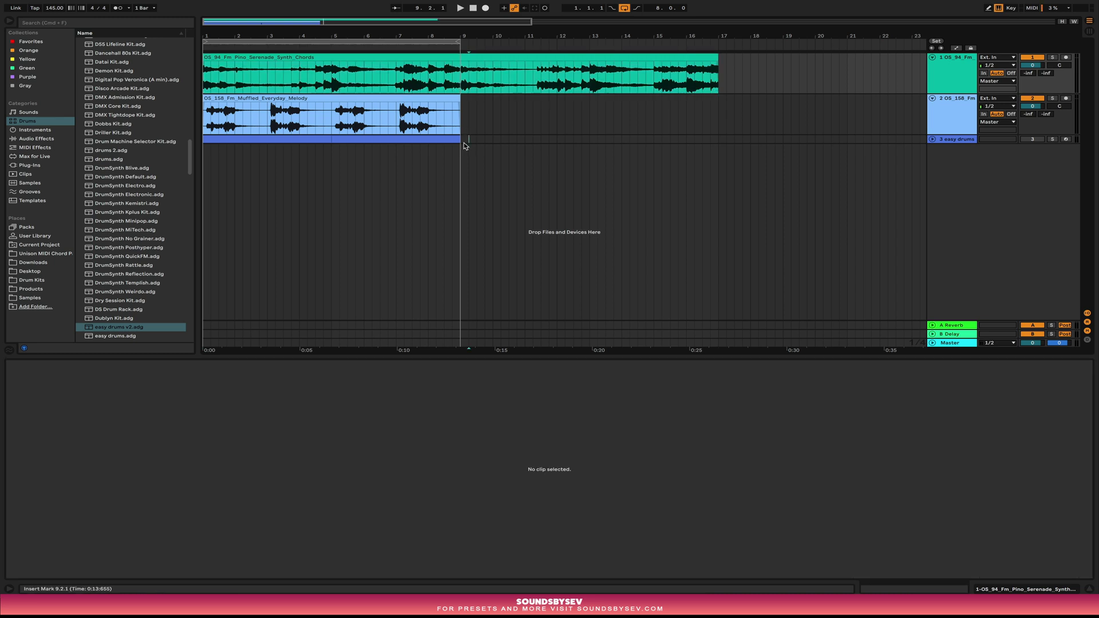
Duplicate the melody and drum clips into bars 9–17 and extend the loop over bars 1–17
drag(459, 140, 216, 123)
key(super+d)
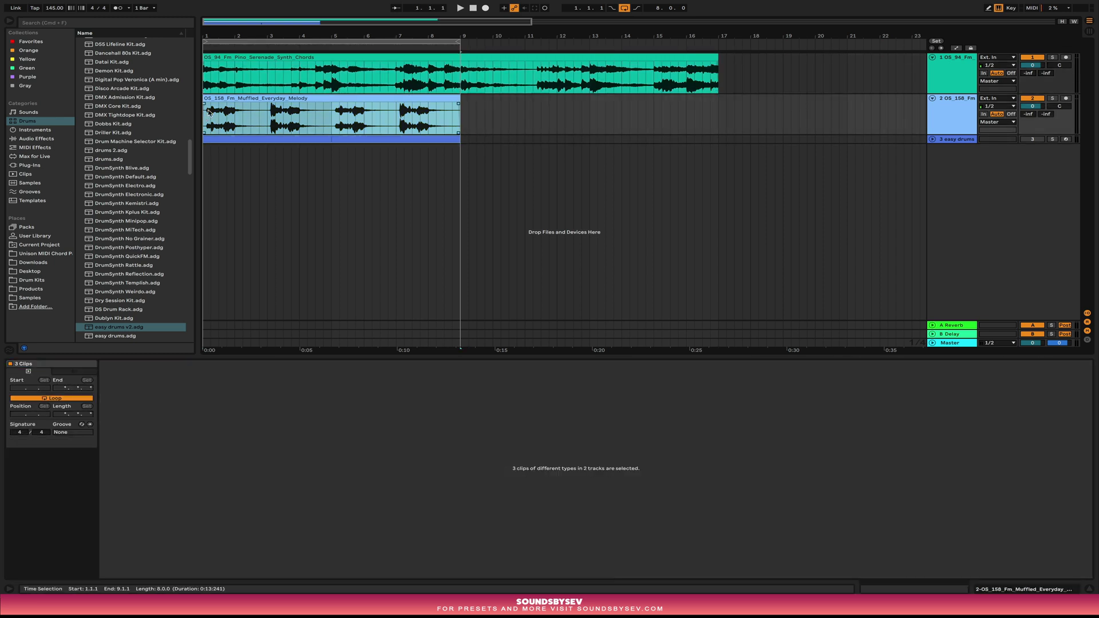
drag(456, 42, 716, 41)
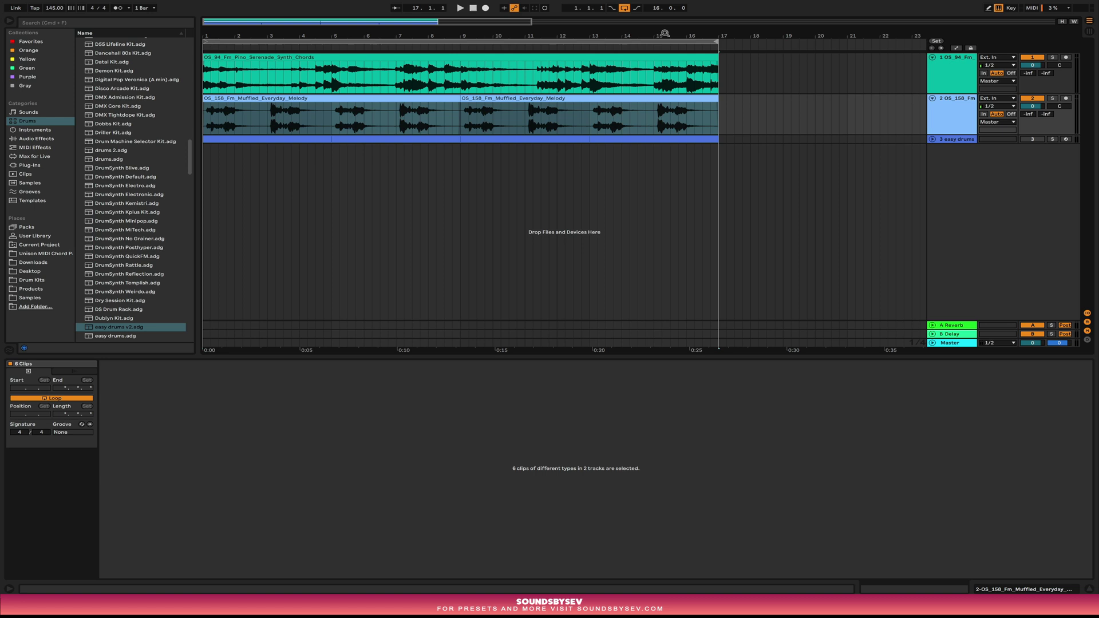
Keep the chords clip's warp mode on Complex and reselect the clip
click(205, 79)
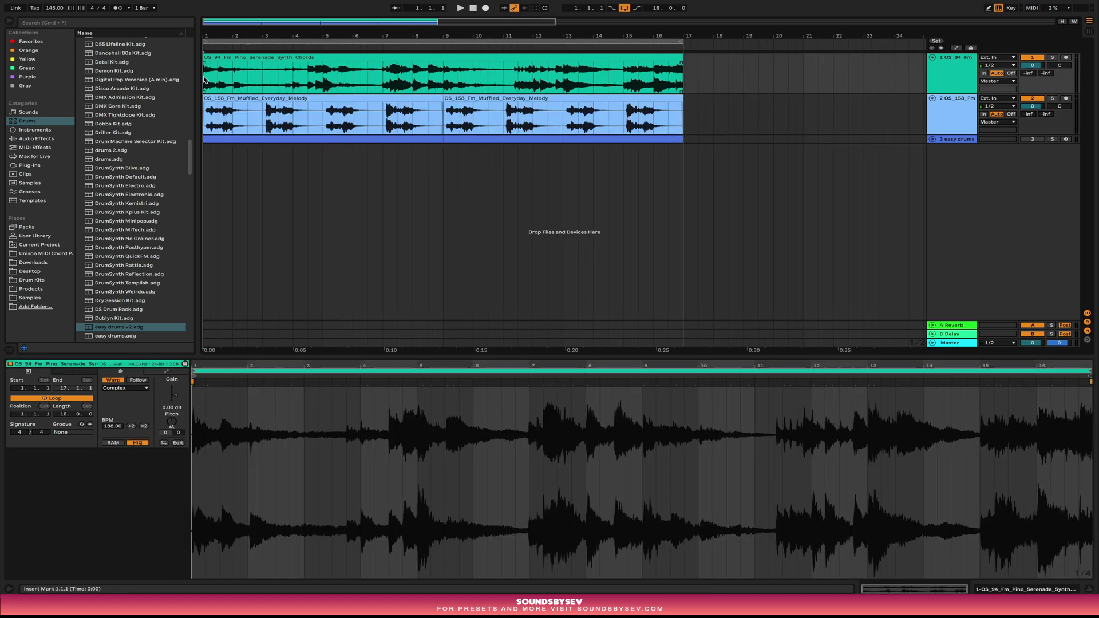
click(222, 454)
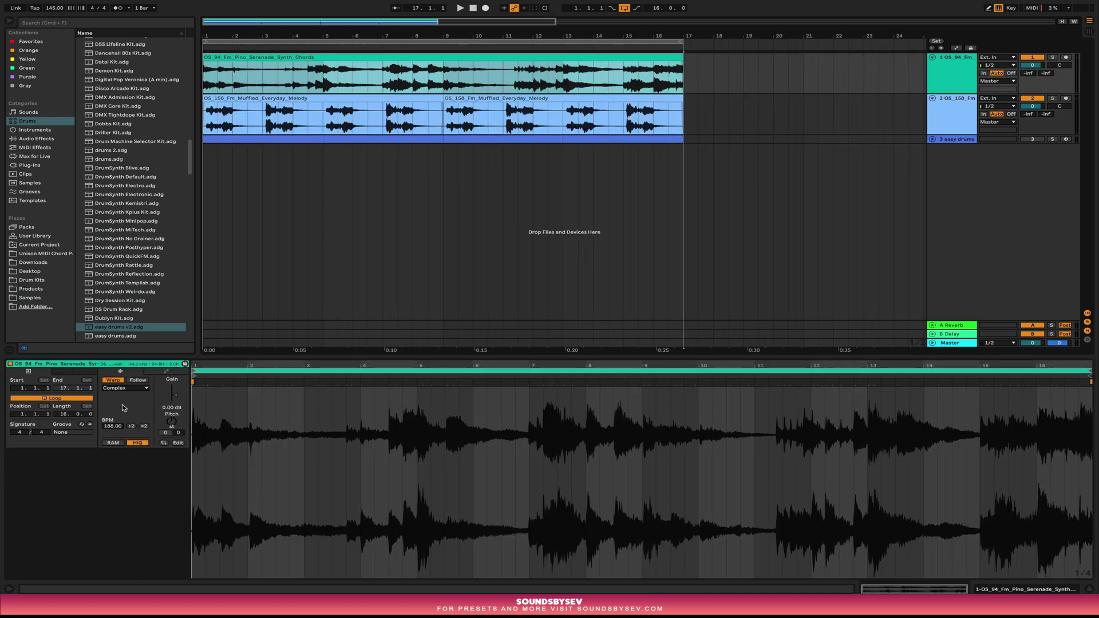
click(131, 390)
click(118, 423)
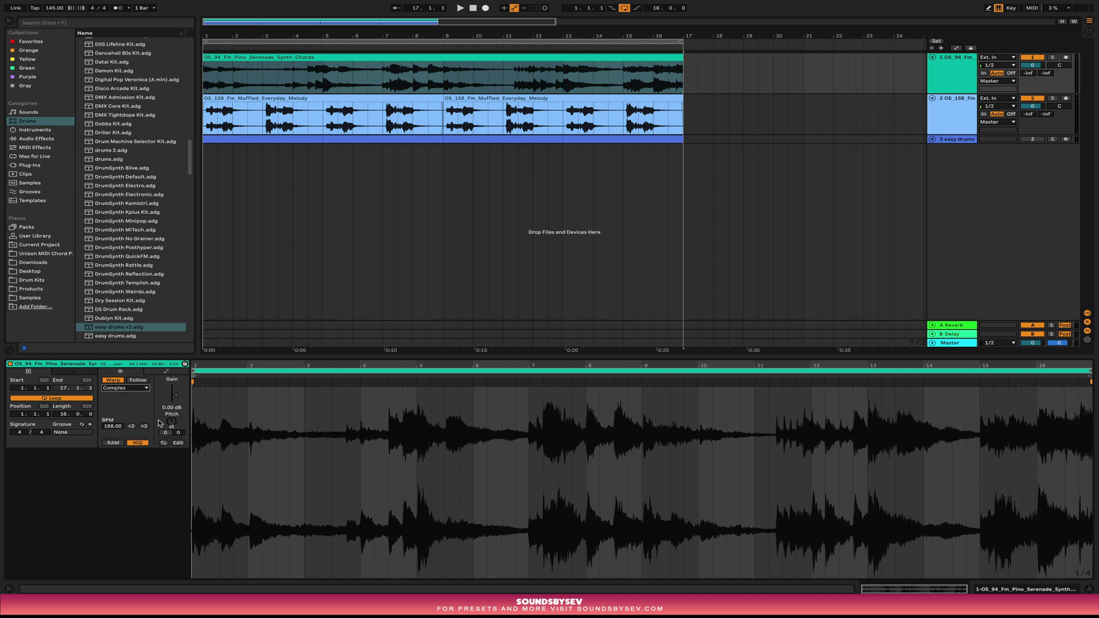
click(217, 57)
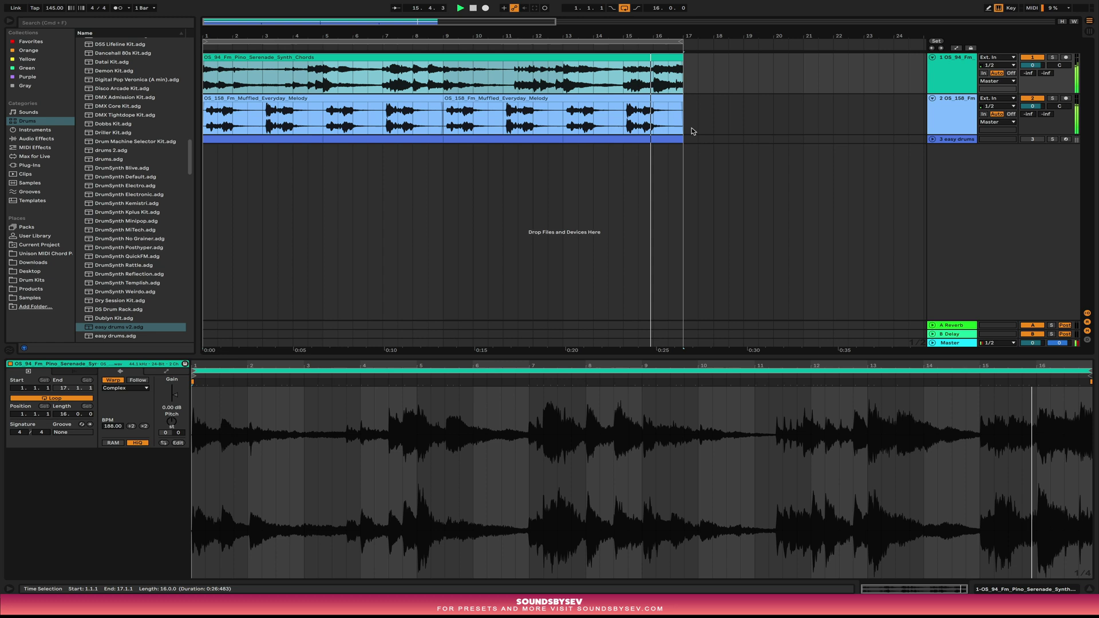
click(1028, 141)
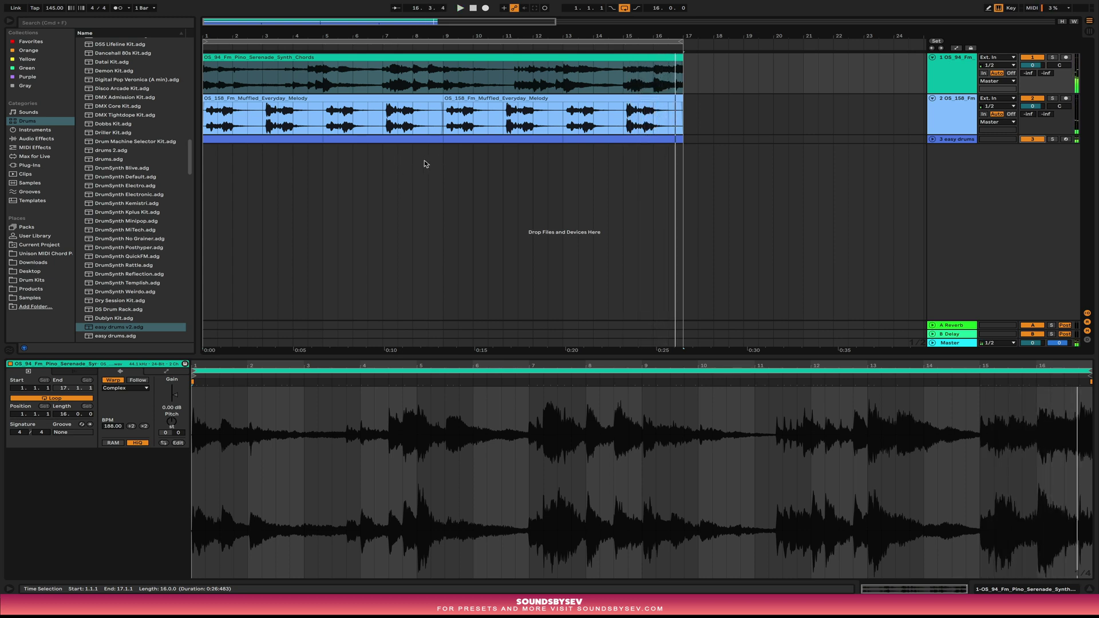
click(672, 56)
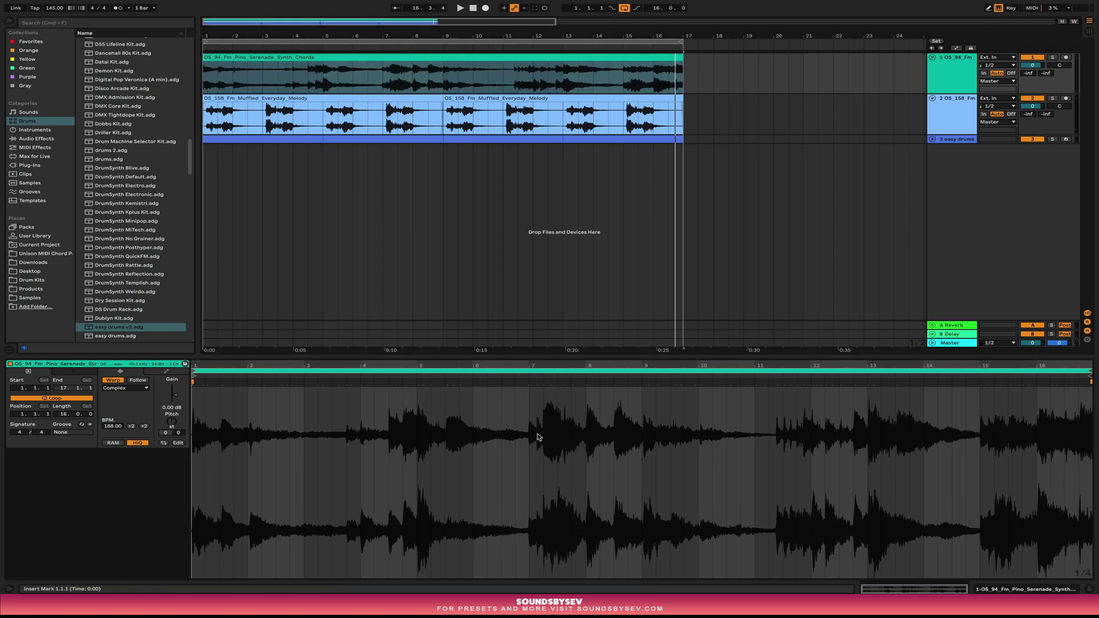
Enlarge the clip waveform view and zoom into the chords waveform's first bars
drag(507, 357, 518, 225)
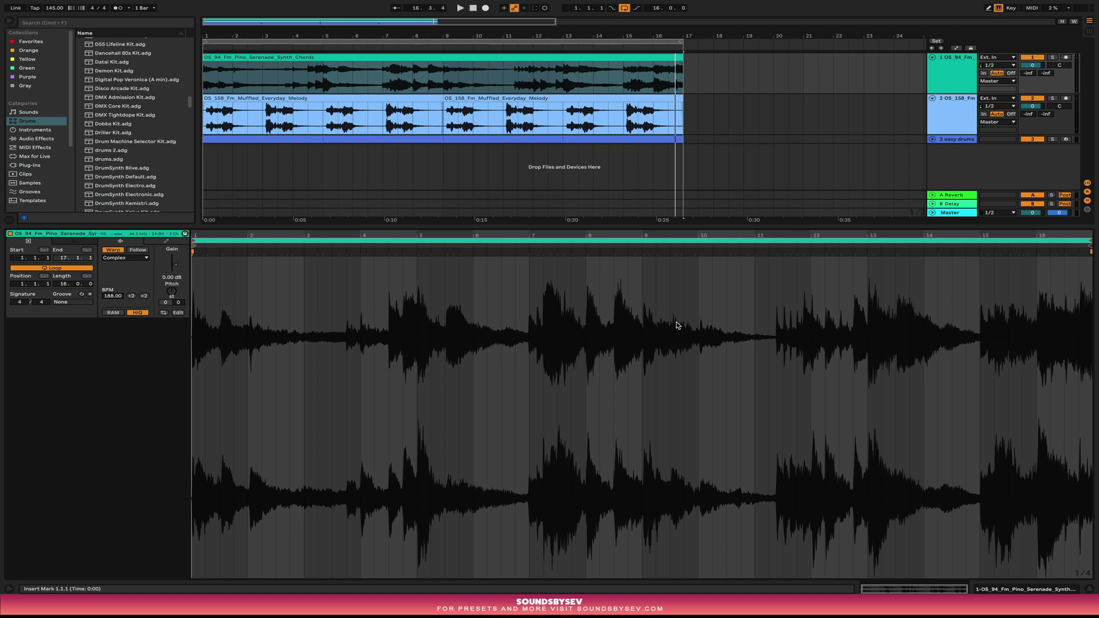
drag(362, 244, 485, 243)
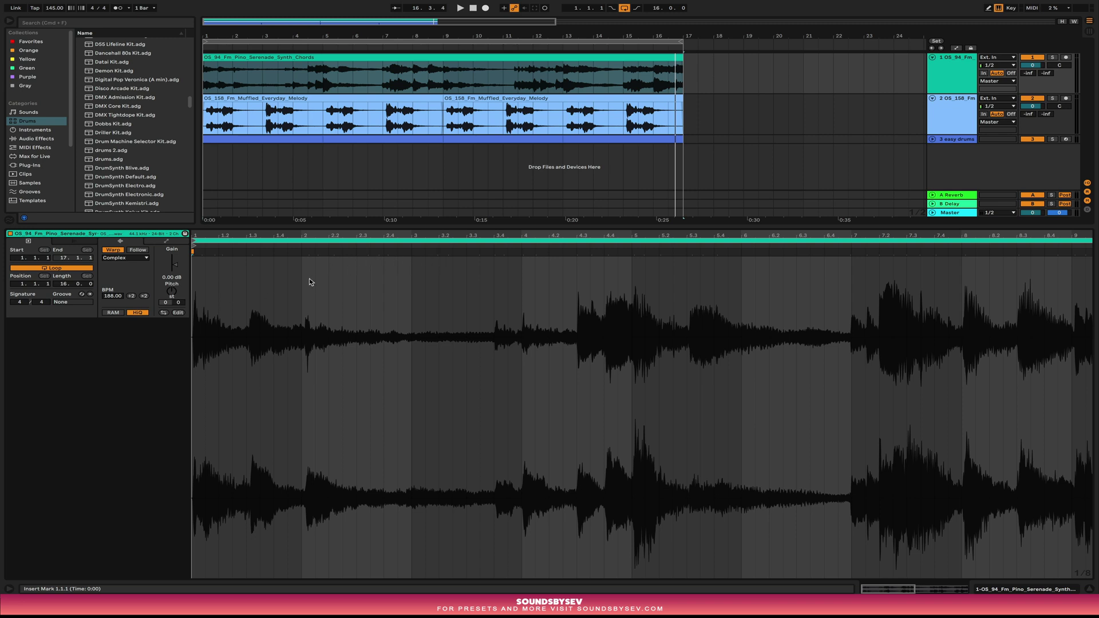
drag(237, 236, 237, 272)
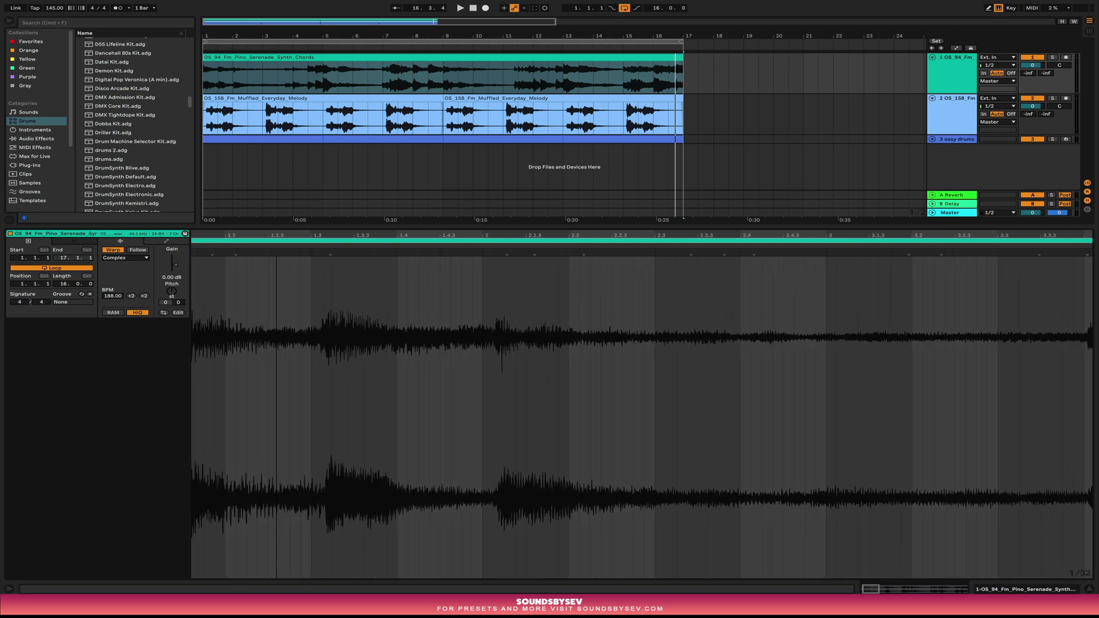
click(276, 60)
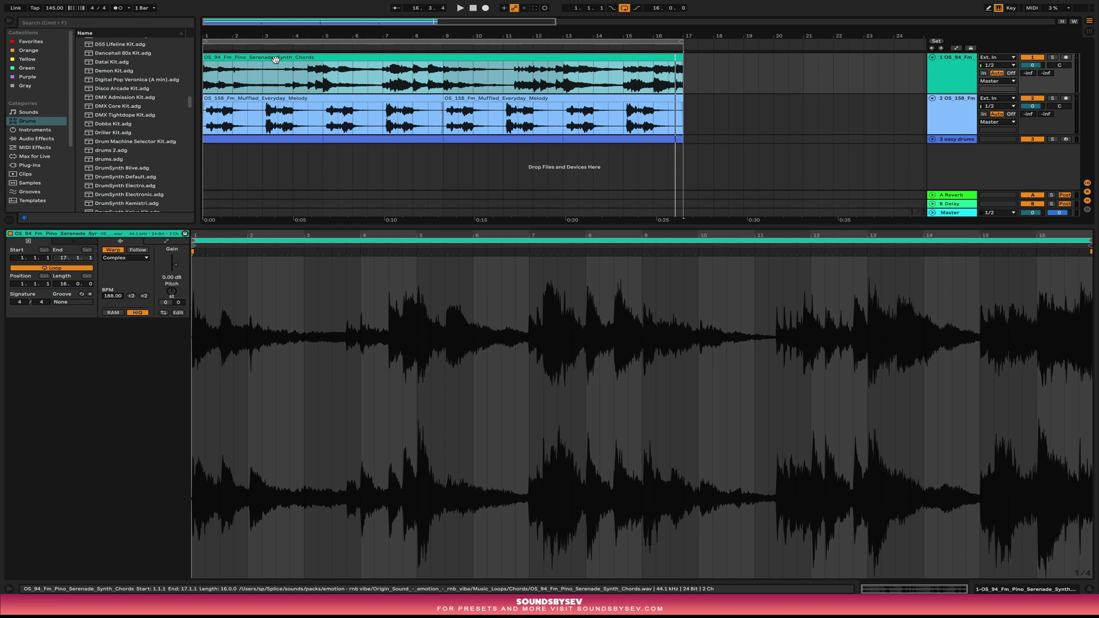
Zoom the arrangement into bar 1 and return the playback position to 1.1.1
drag(244, 36, 243, 69)
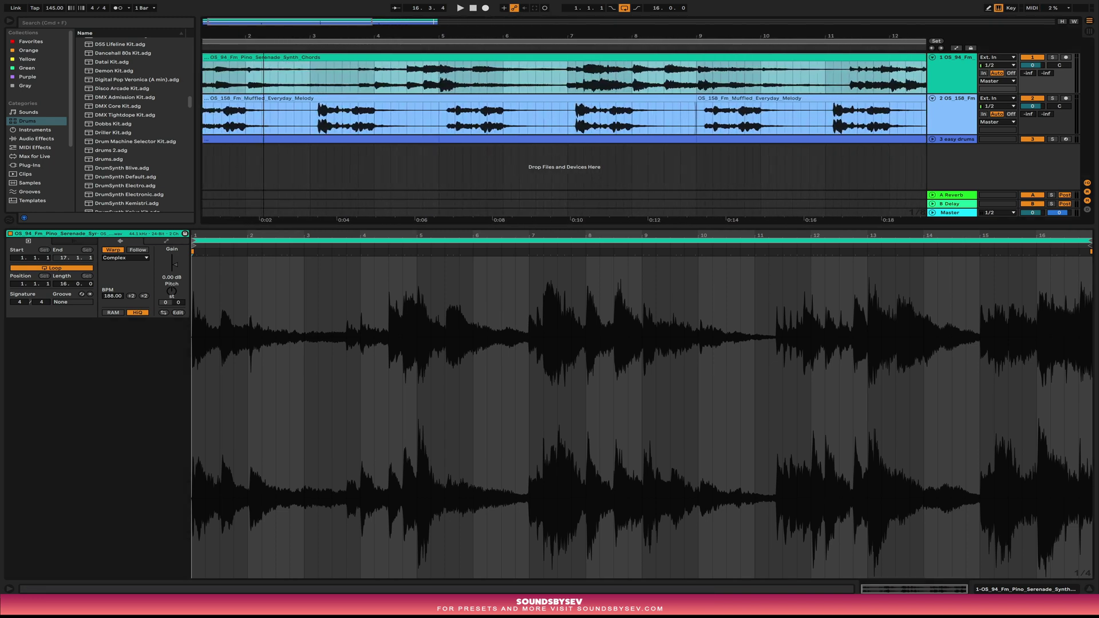
drag(419, 43, 419, 100)
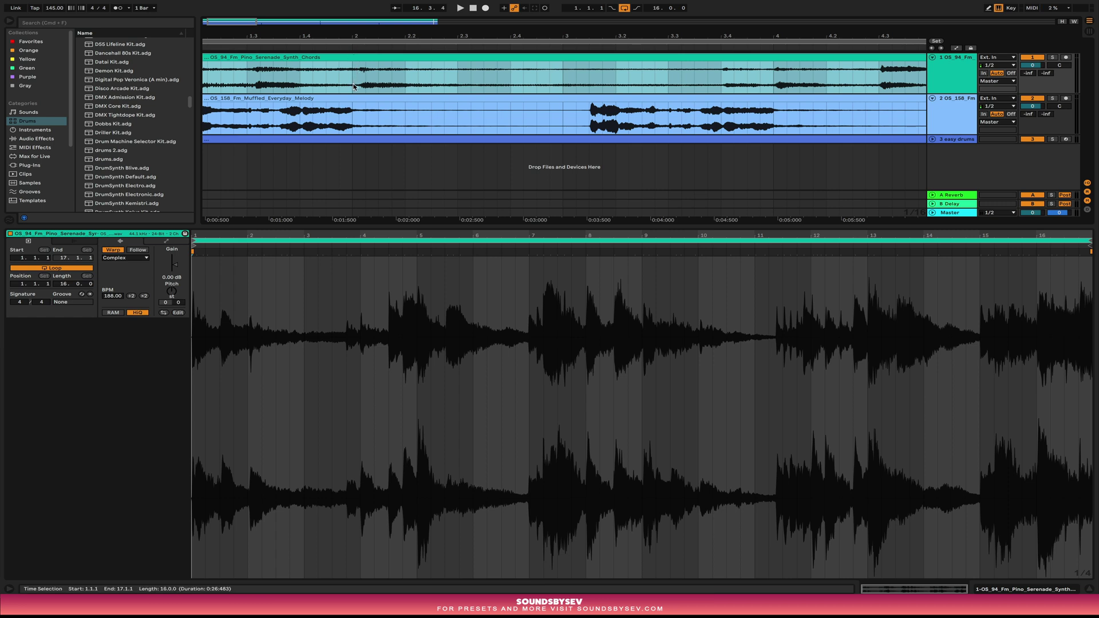
scroll(321, 71, left, 2)
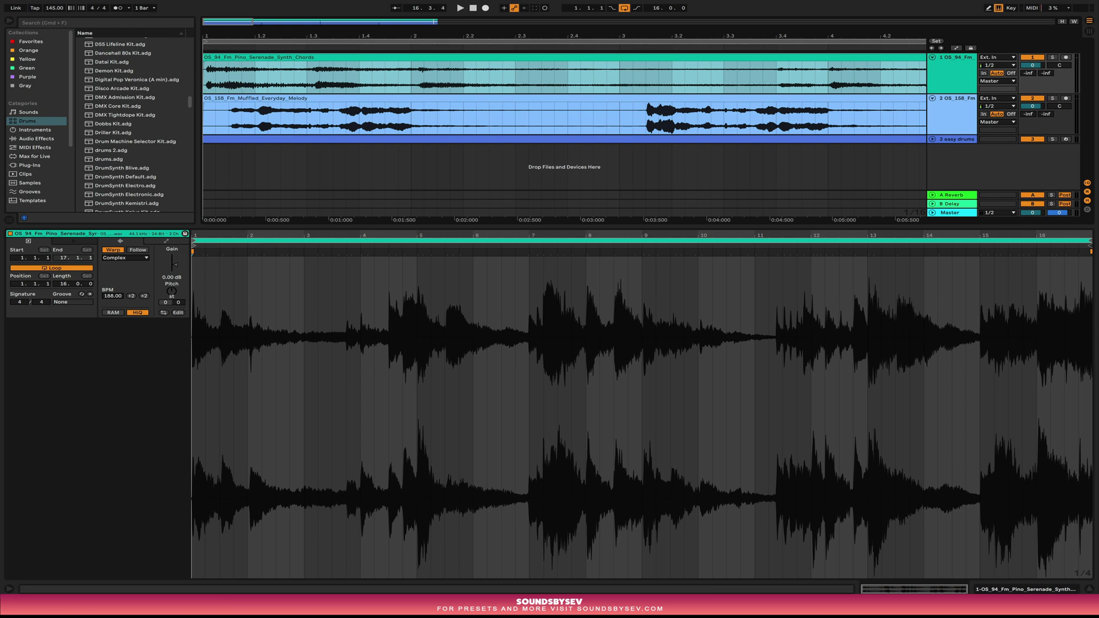
drag(222, 37, 223, 75)
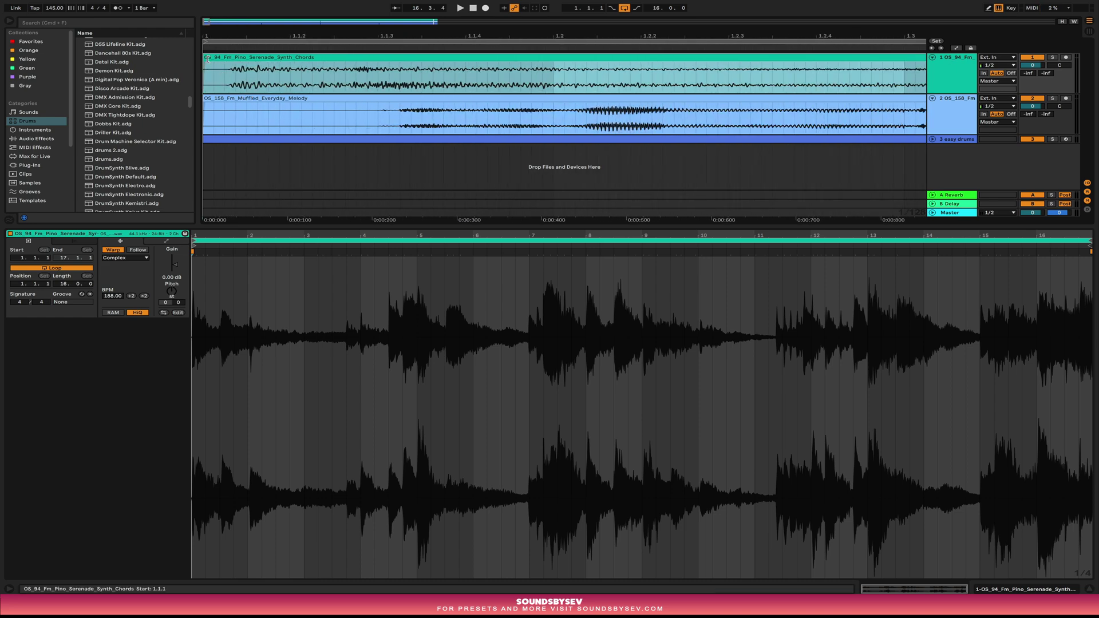
click(205, 64)
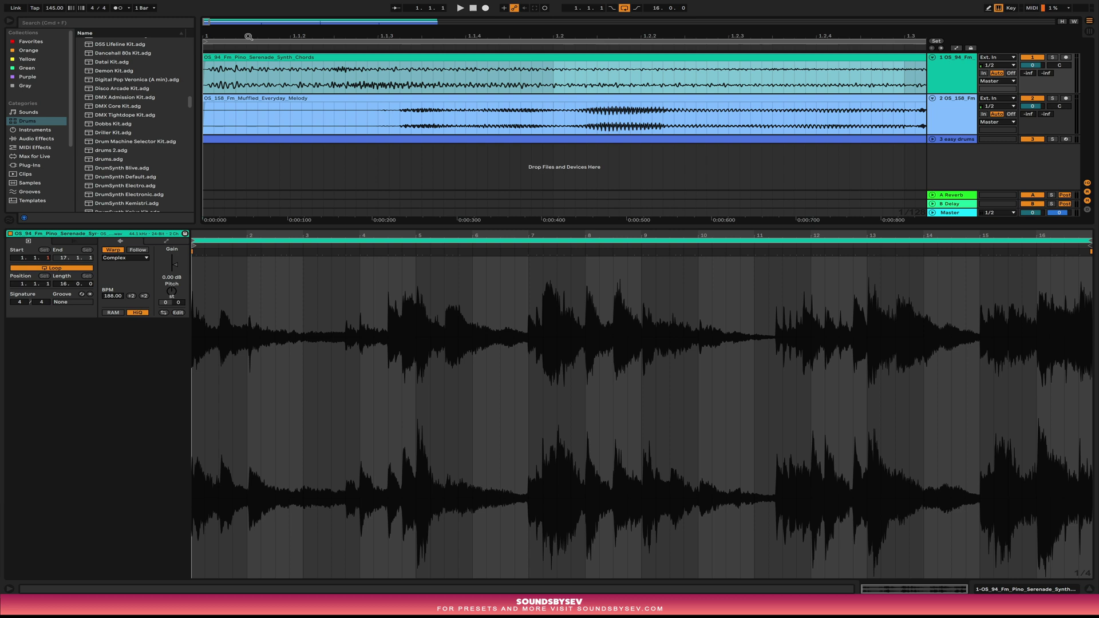
Stretch the chords clip so it ends at bar 17 alongside the melody
drag(249, 36, 248, 17)
drag(396, 34, 395, 68)
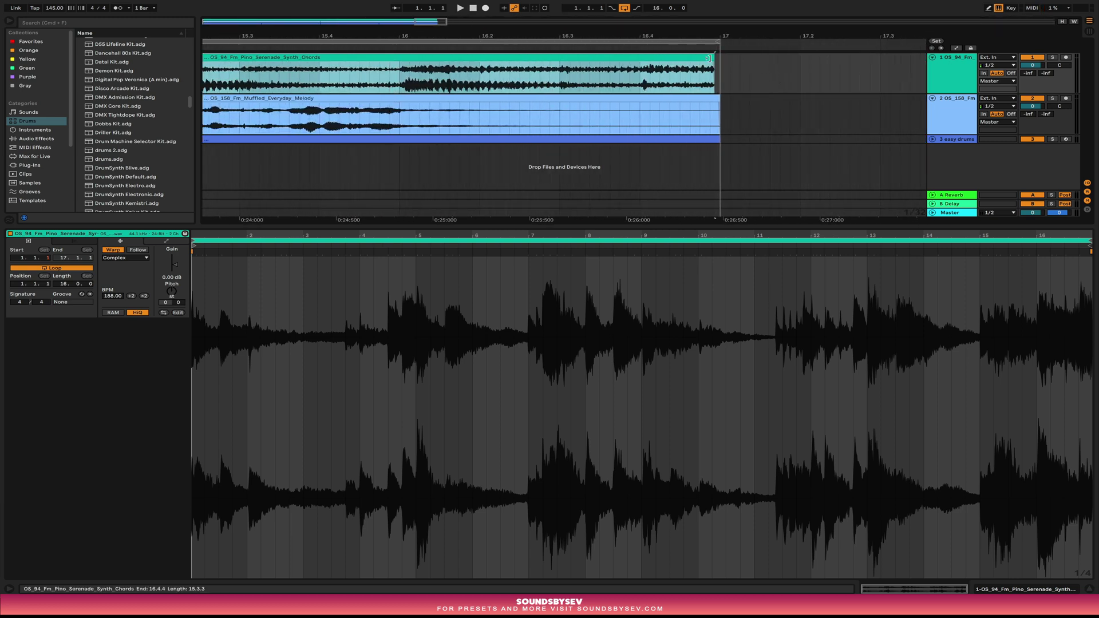
drag(709, 58, 720, 58)
Set the chord sample's start point as beat 1.1.1
key(minus)
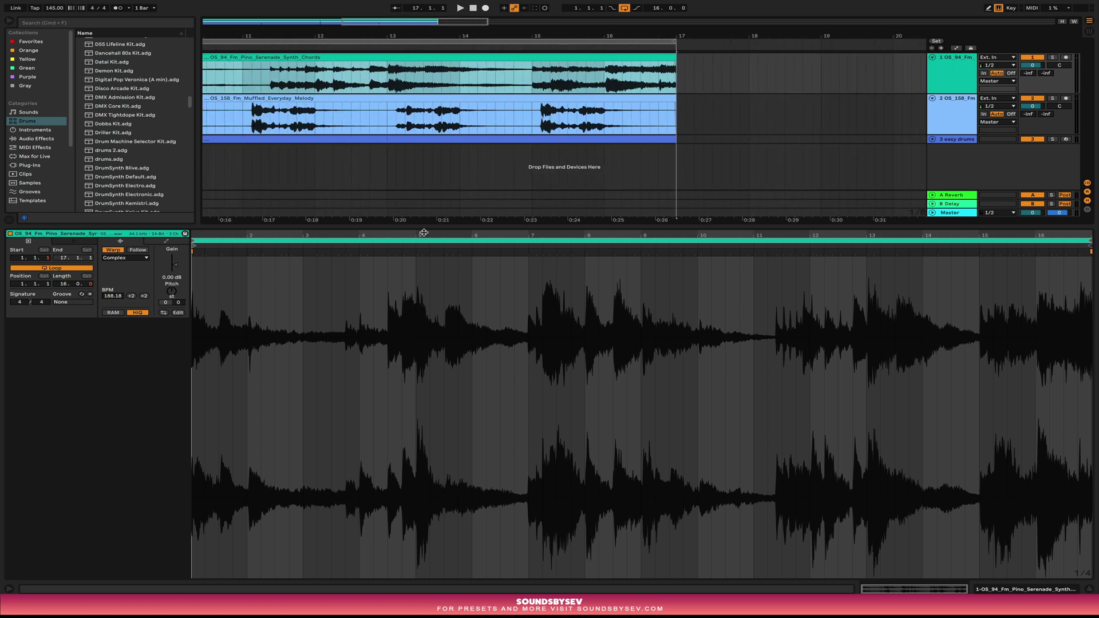
drag(328, 237, 283, 235)
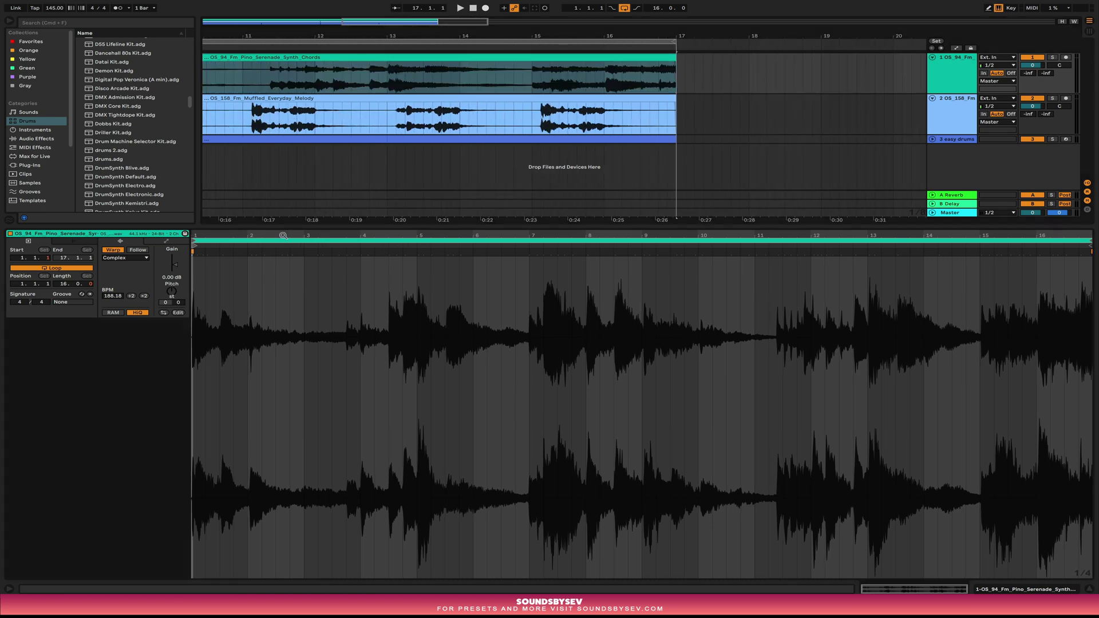
drag(201, 232, 195, 241)
right_click(205, 246)
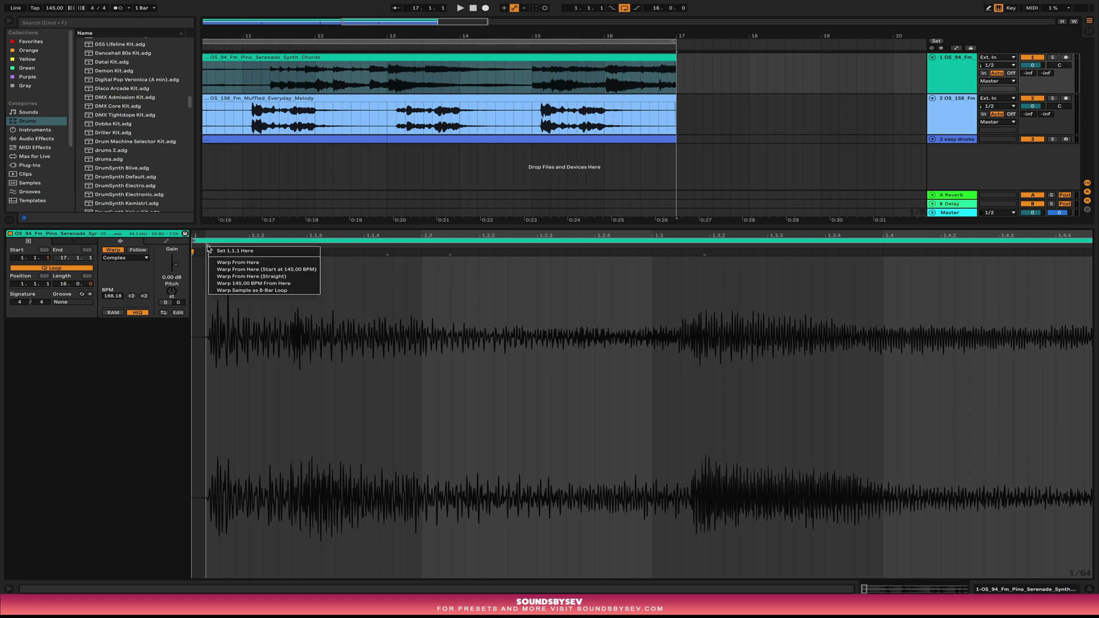
click(216, 249)
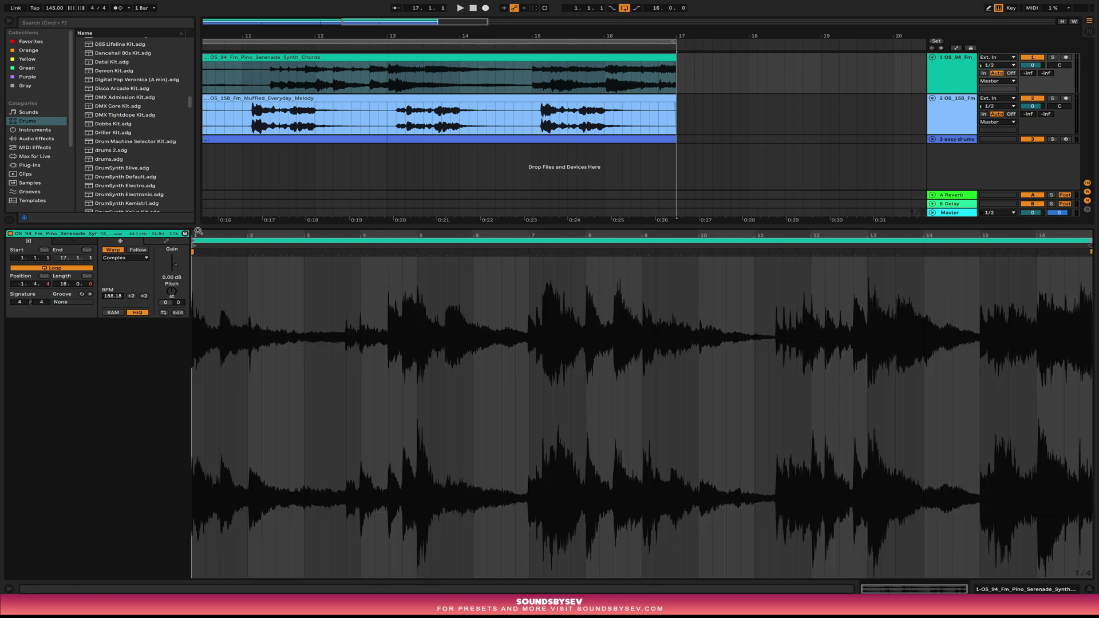
Mark beat 1.3, show the warp-marker help panel, then test and remove a warp marker
mouse_move(198, 232)
mouse_down()
mouse_move(187, 248)
mouse_move(200, 241)
mouse_up()
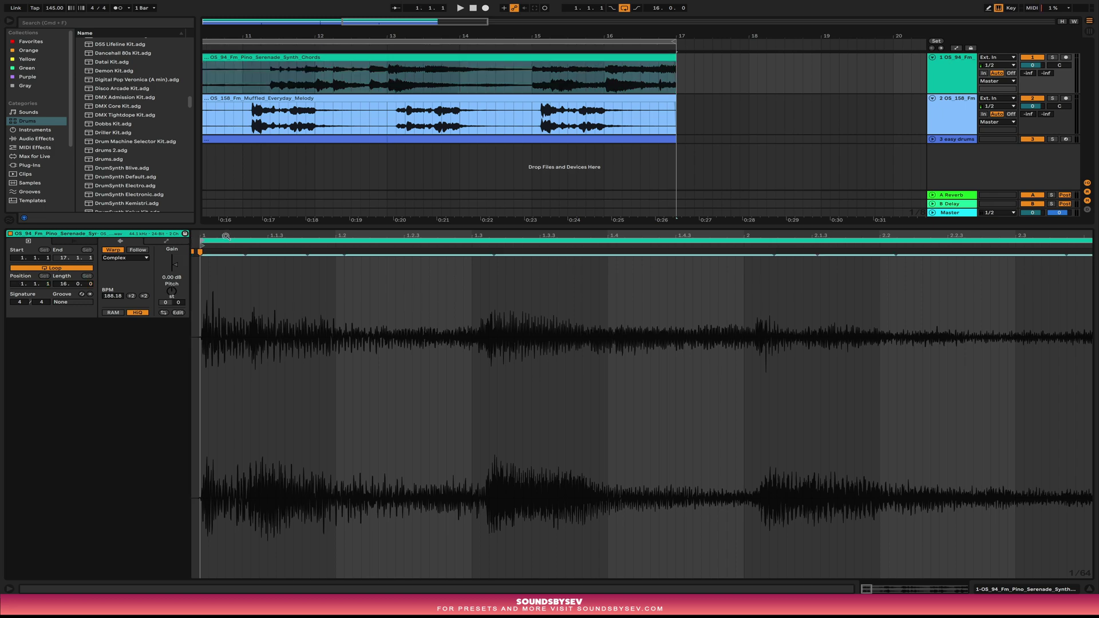
drag(263, 269, 263, 261)
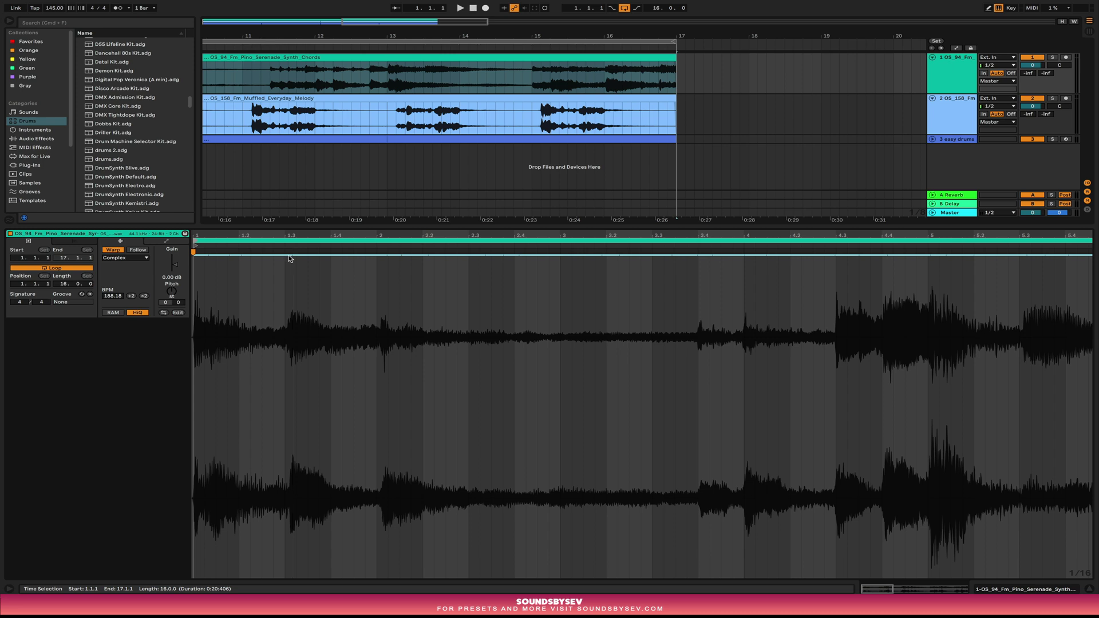
drag(290, 235, 367, 267)
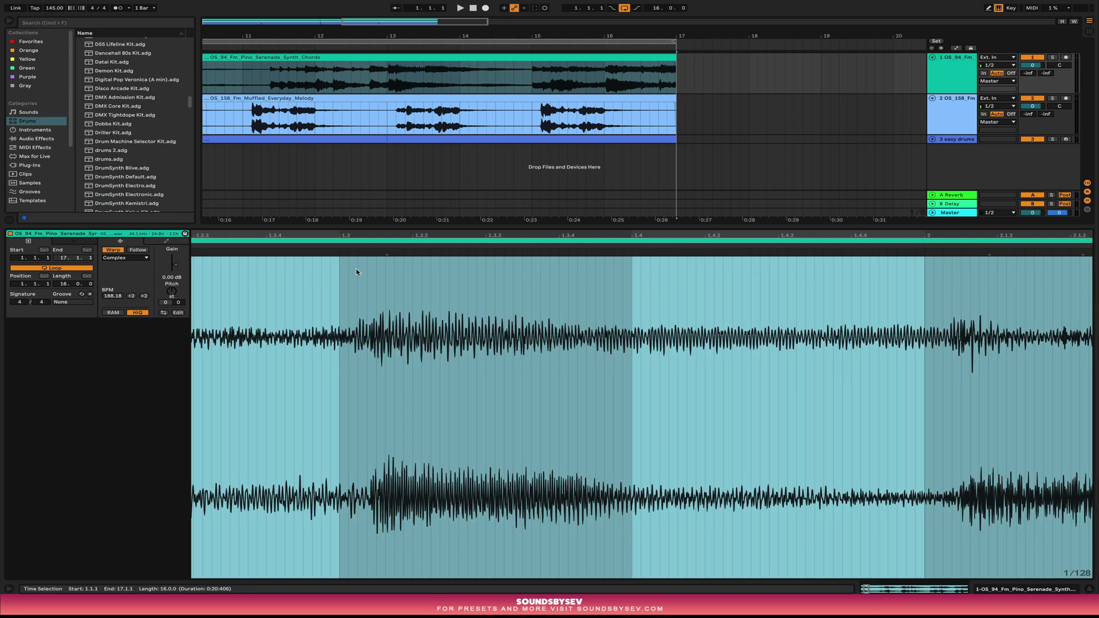
click(358, 254)
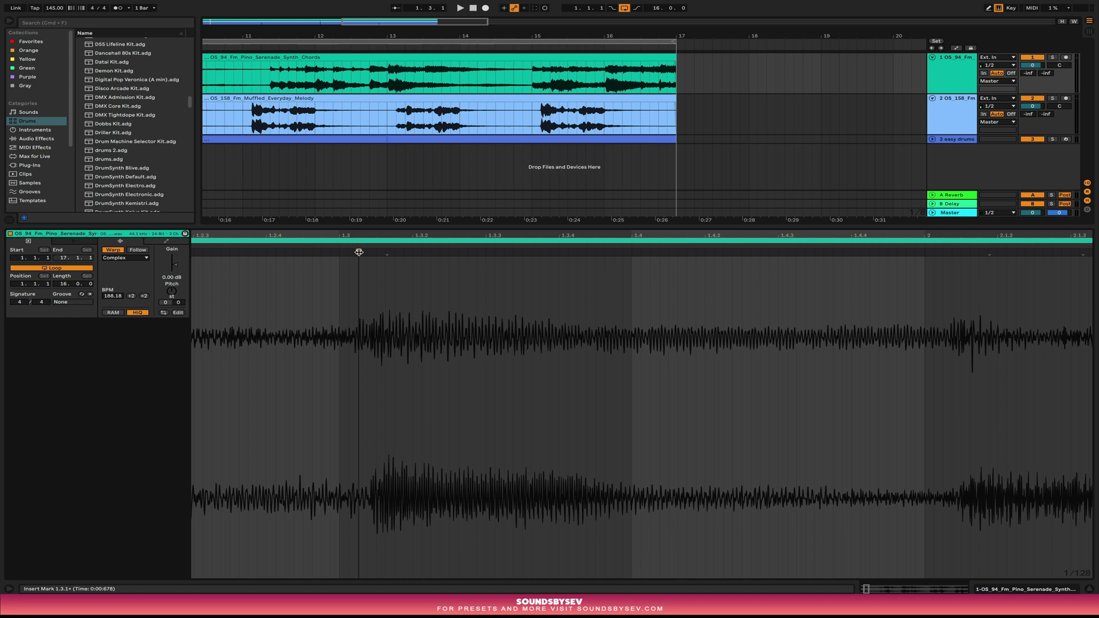
key(shift+question)
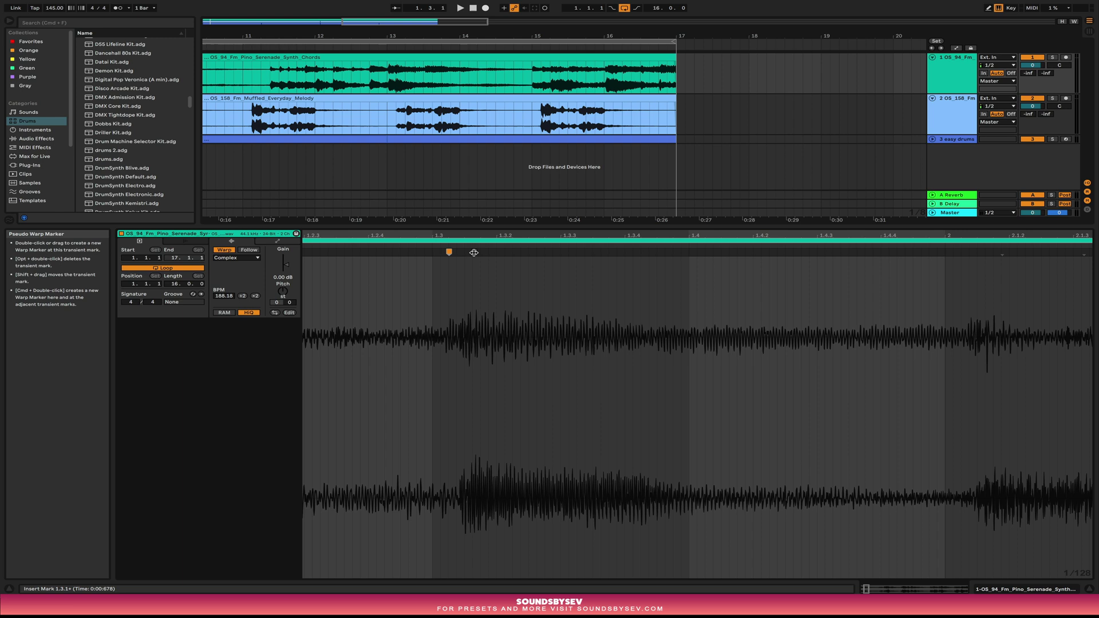
mouse_move(474, 252)
mouse_down()
mouse_move(502, 252)
mouse_move(487, 252)
mouse_up()
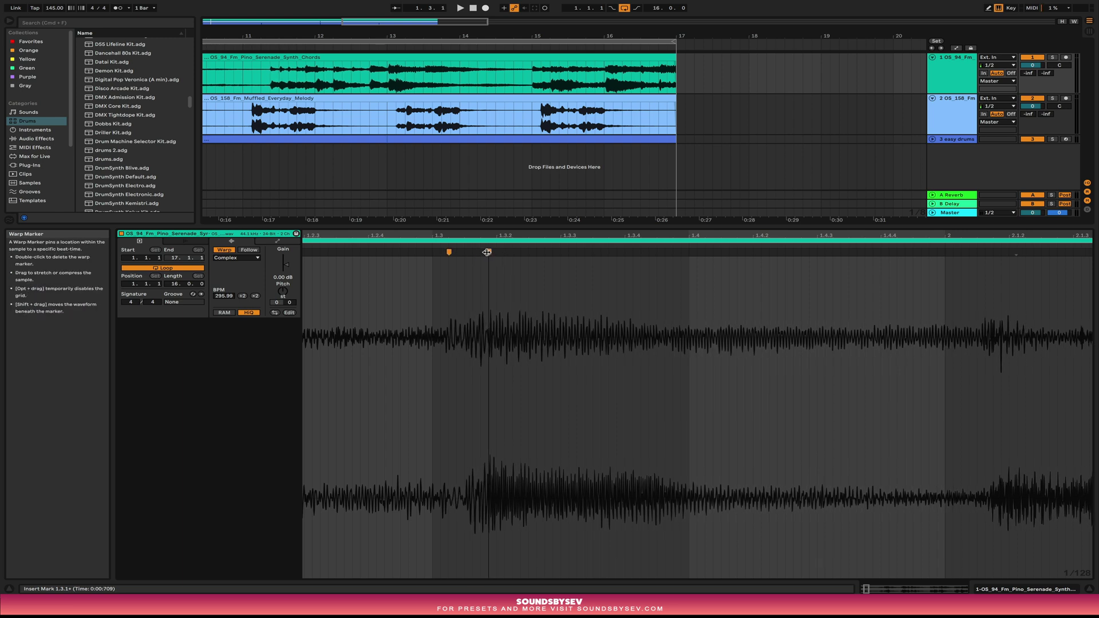
double_click(490, 252)
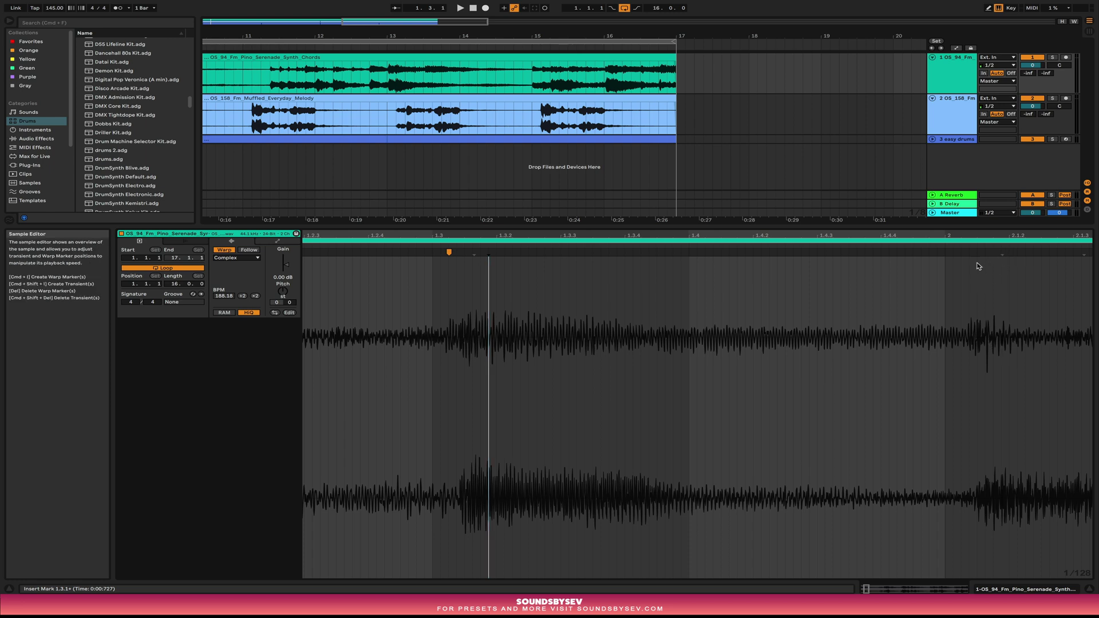
Add warp markers pinning the chord transients onto the bar 2 line and beat 1.3
click(450, 253)
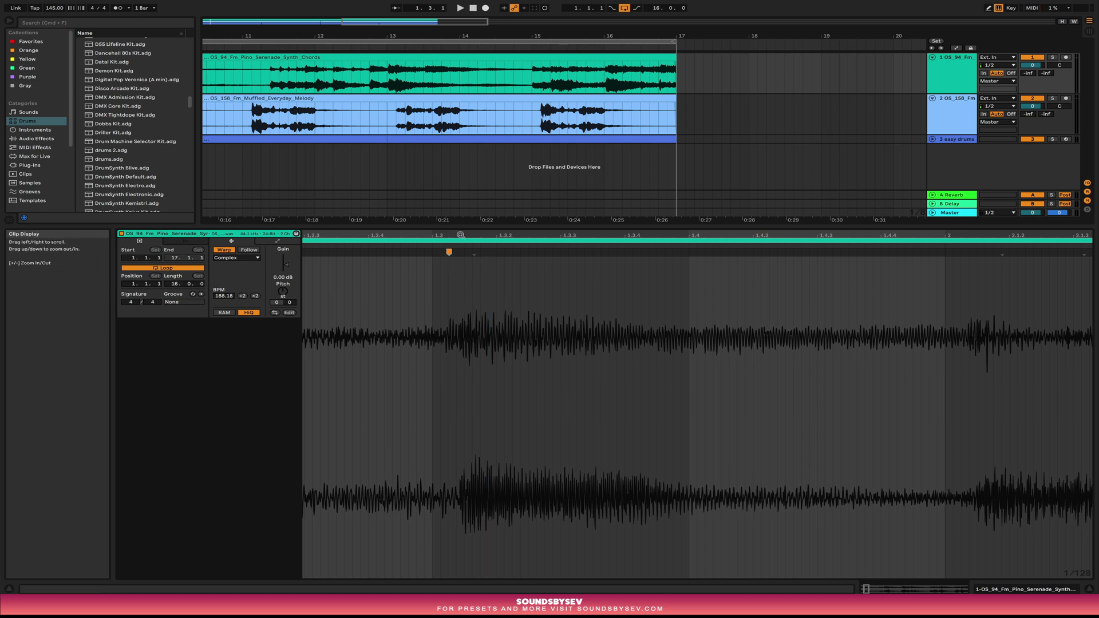
key(minus)
key(minus)
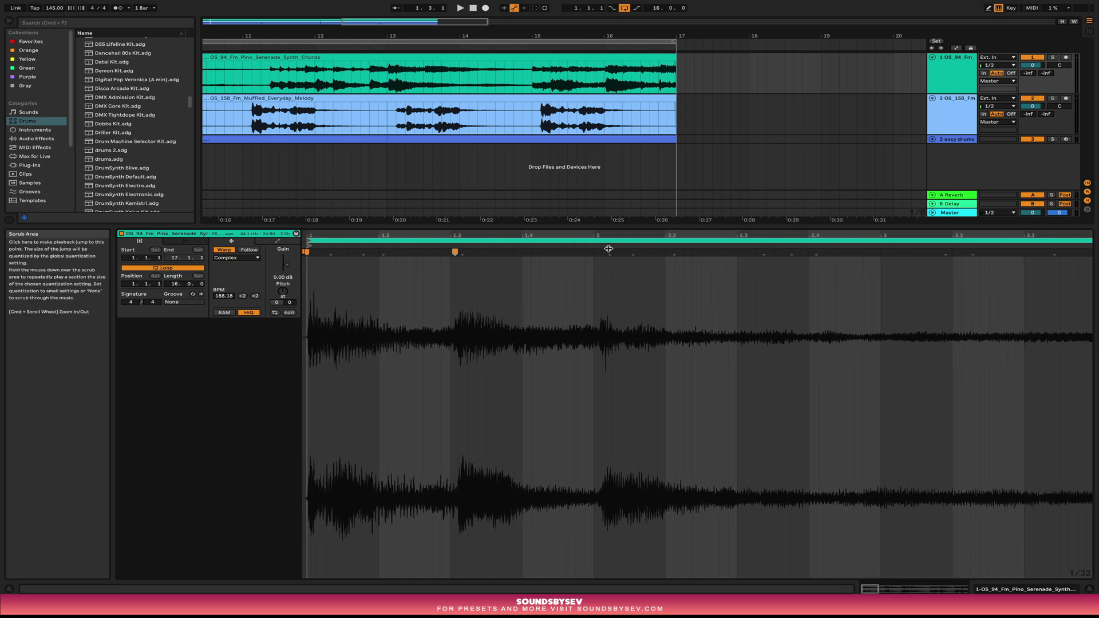
drag(605, 245, 594, 316)
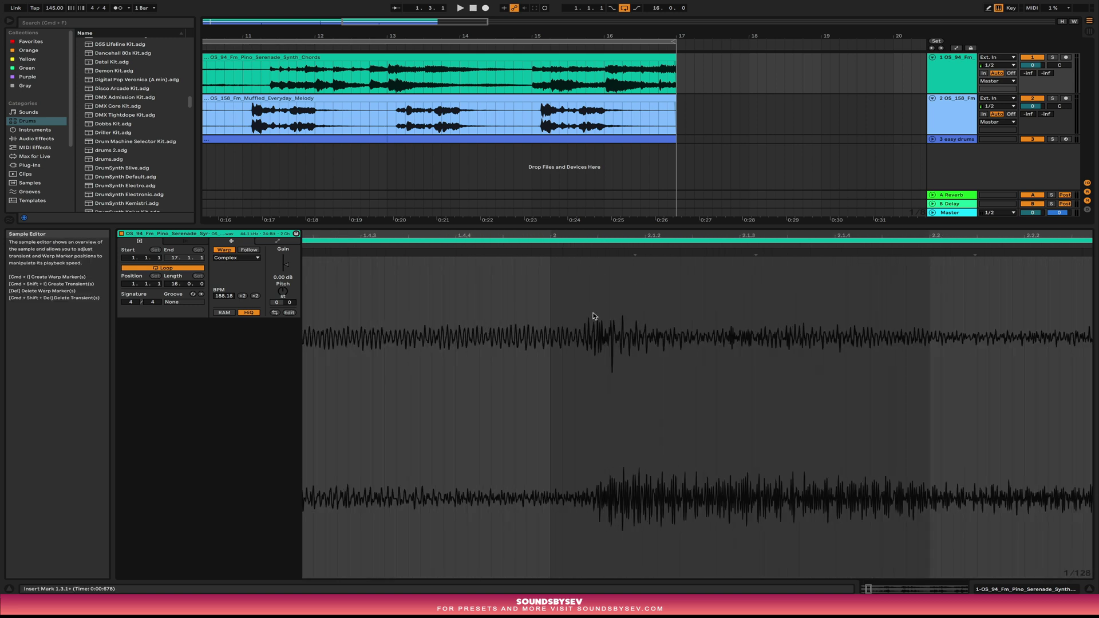
click(584, 320)
drag(582, 256, 550, 255)
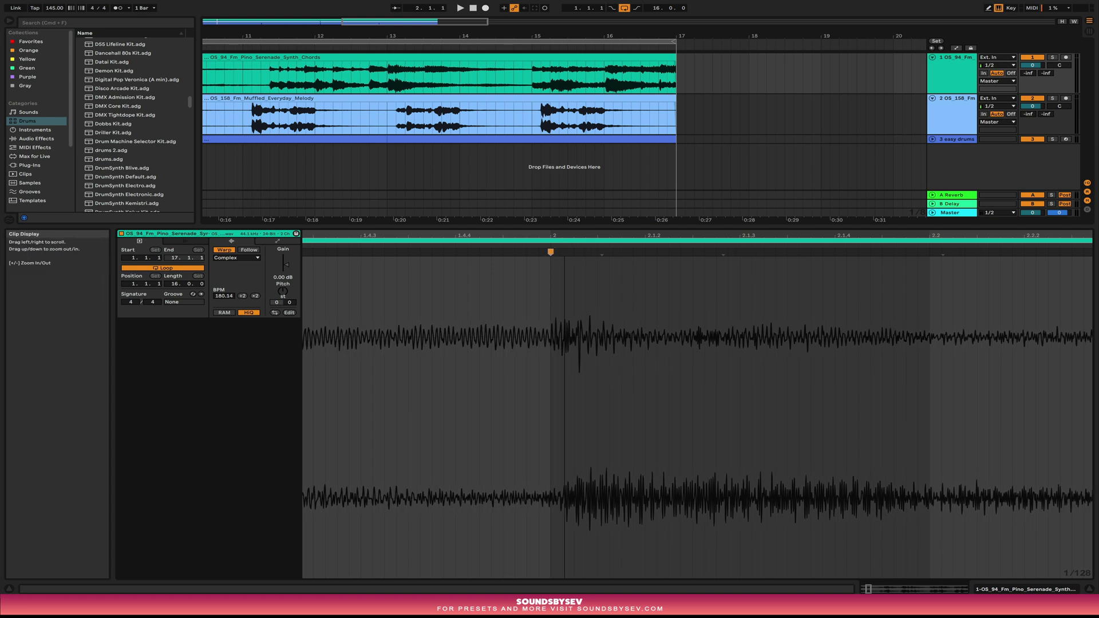
scroll(772, 360, down, 3)
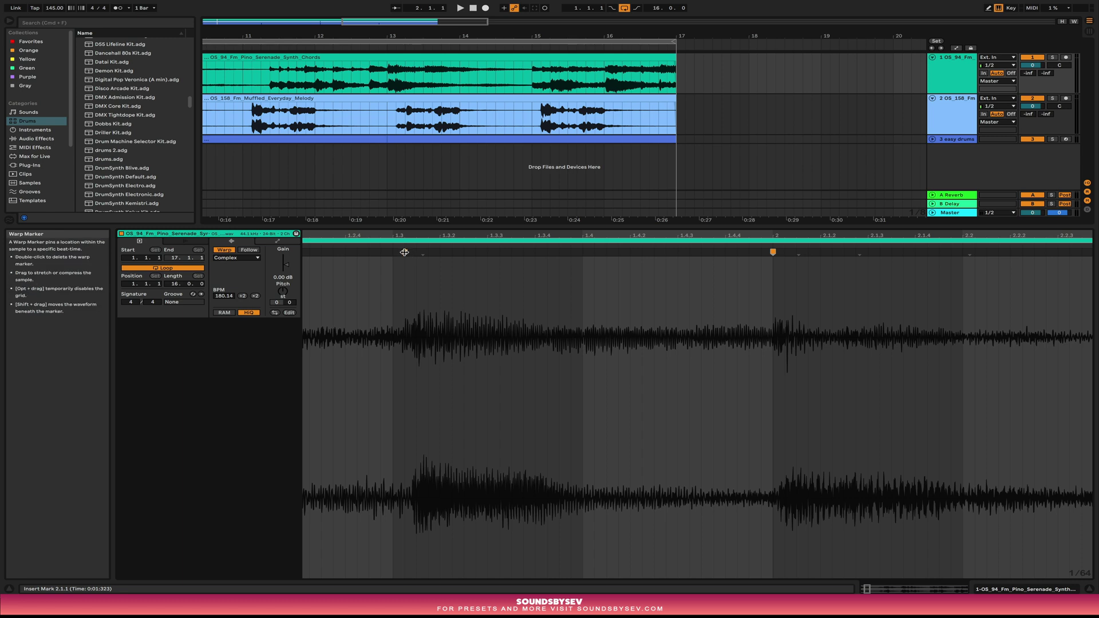
drag(404, 252, 394, 252)
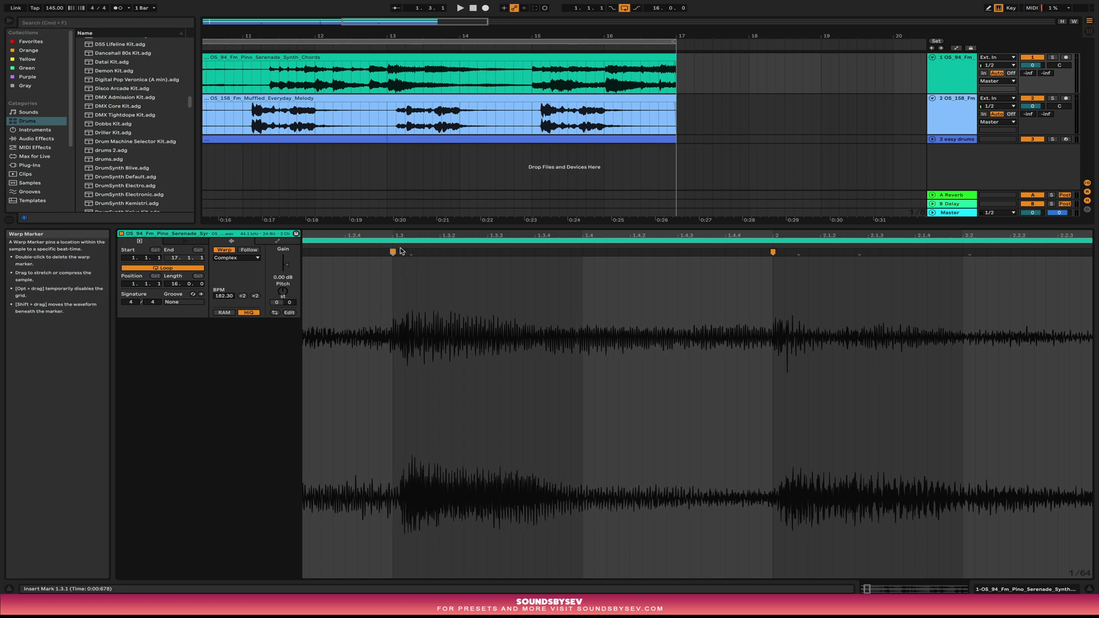
Zoom into bars 1–3 and play the arrangement to check the timing
scroll(325, 288, down, 3)
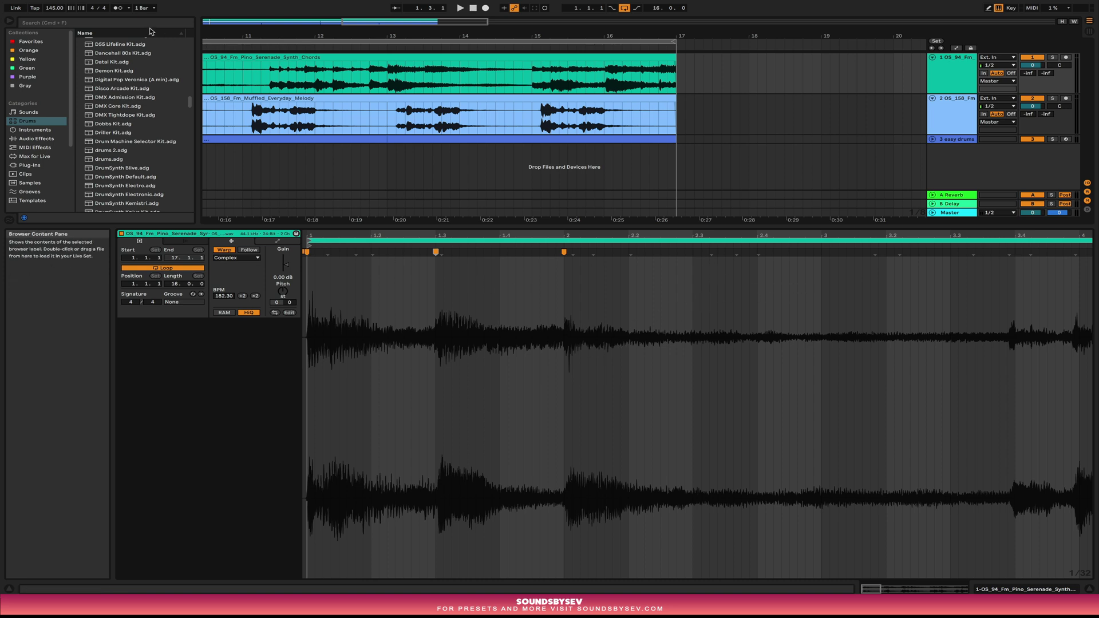
scroll(329, 88, left, 10)
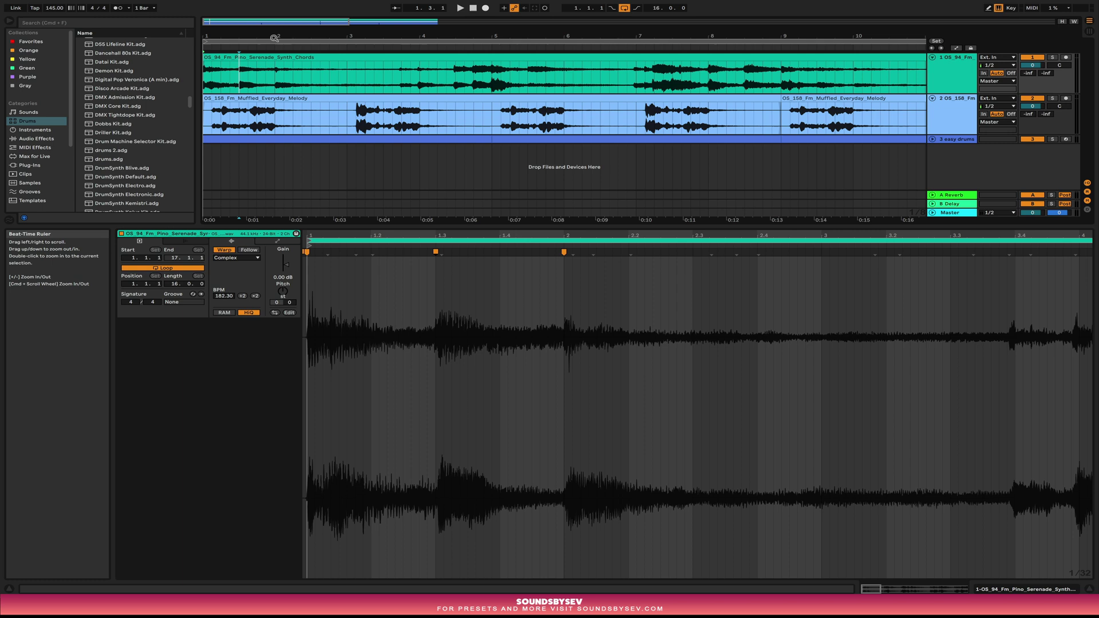
key(plus)
key(plus)
key(space)
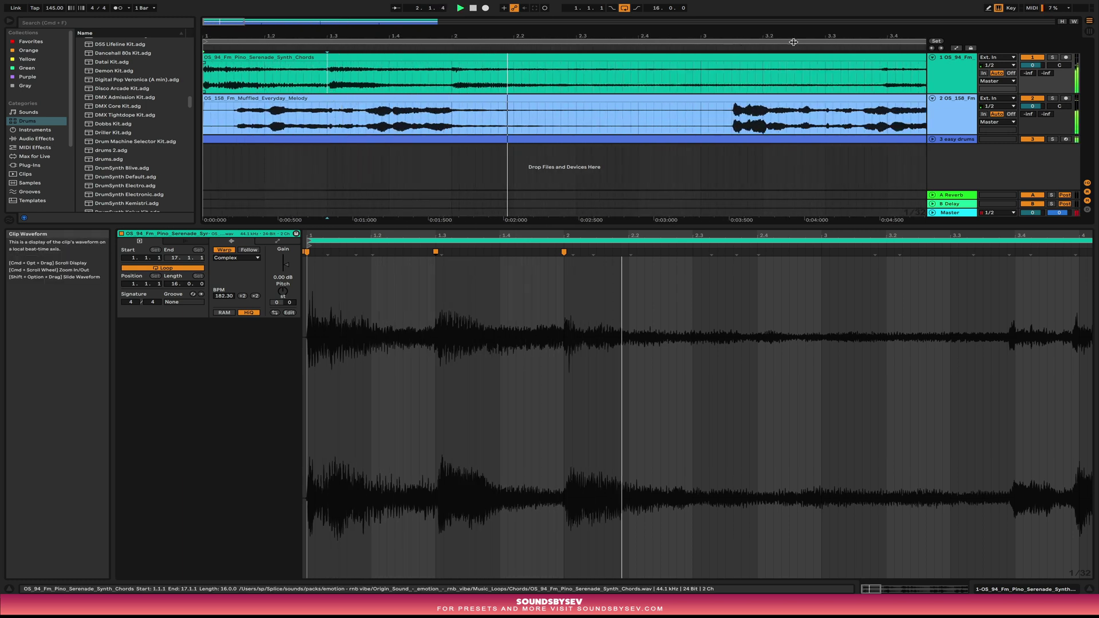
drag(349, 37, 340, 120)
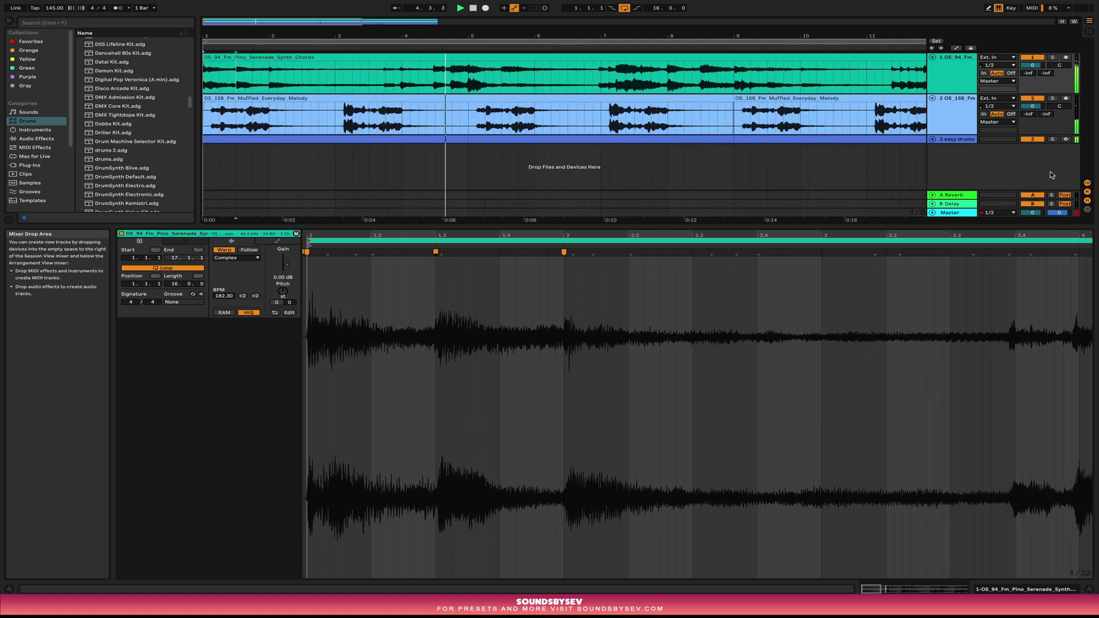
Create warp markers near 3.3.4 and 3.4.4, moving the latter onto beat 4
click(395, 91)
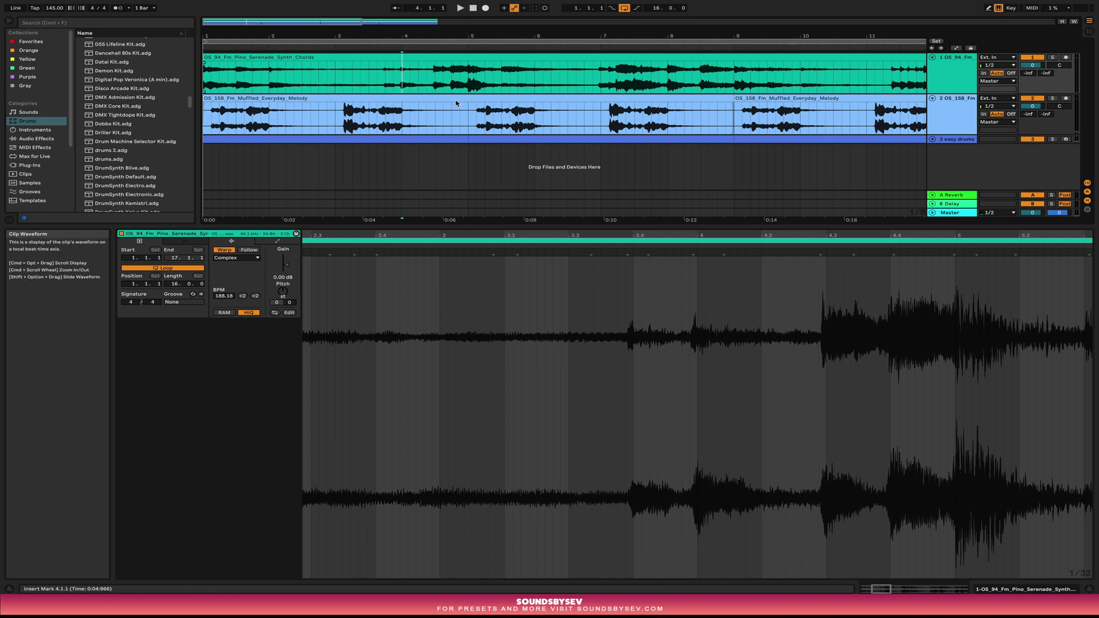
scroll(630, 321, up, 5)
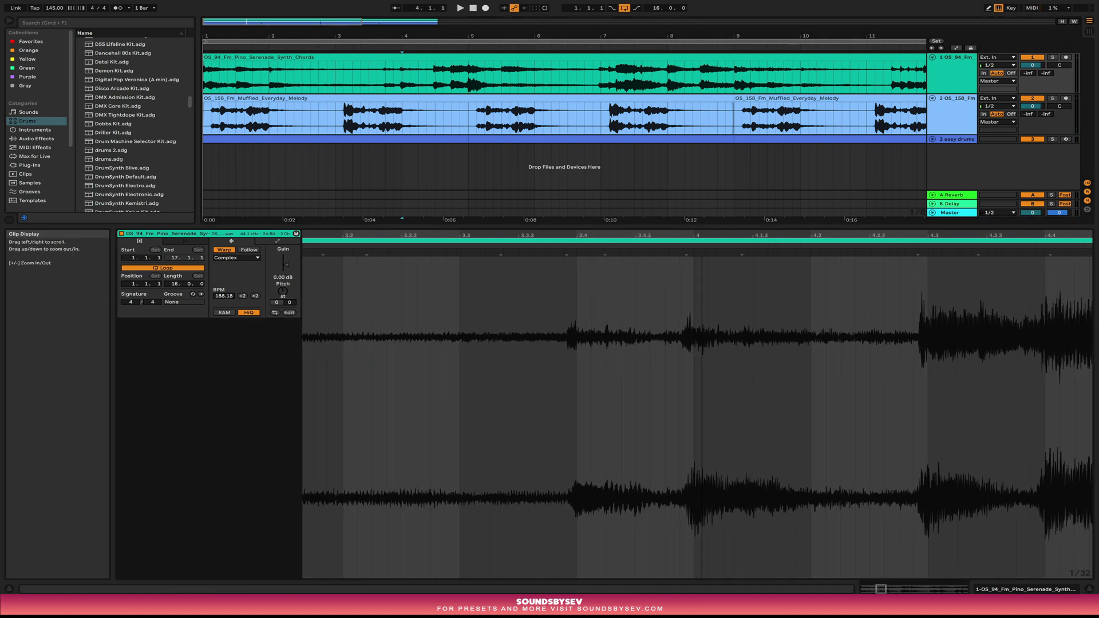
double_click(471, 252)
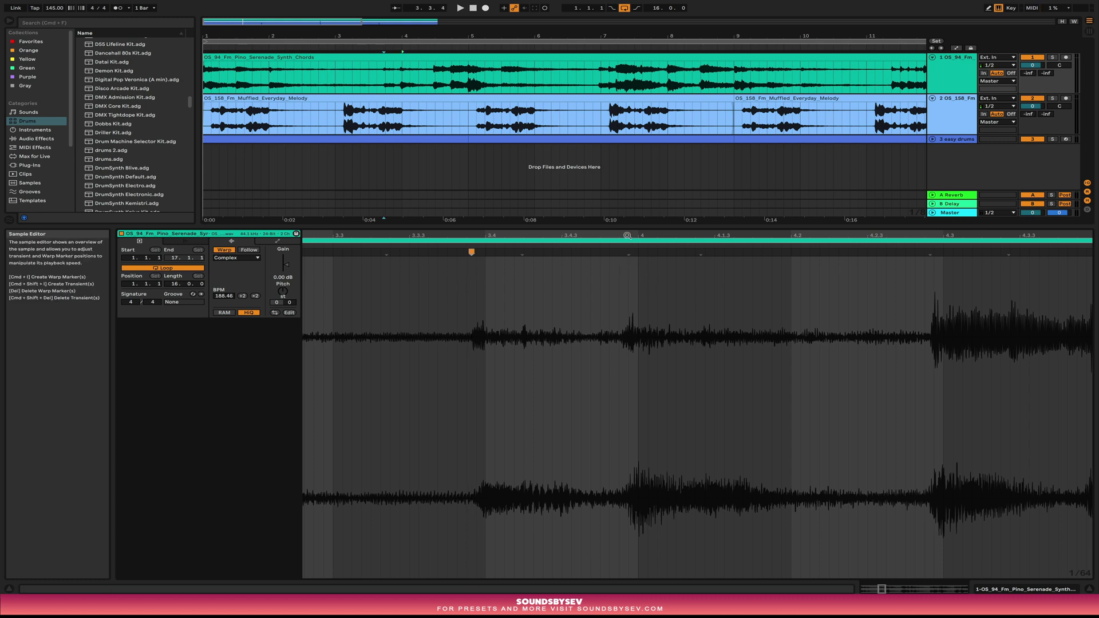
drag(628, 235, 622, 258)
click(621, 261)
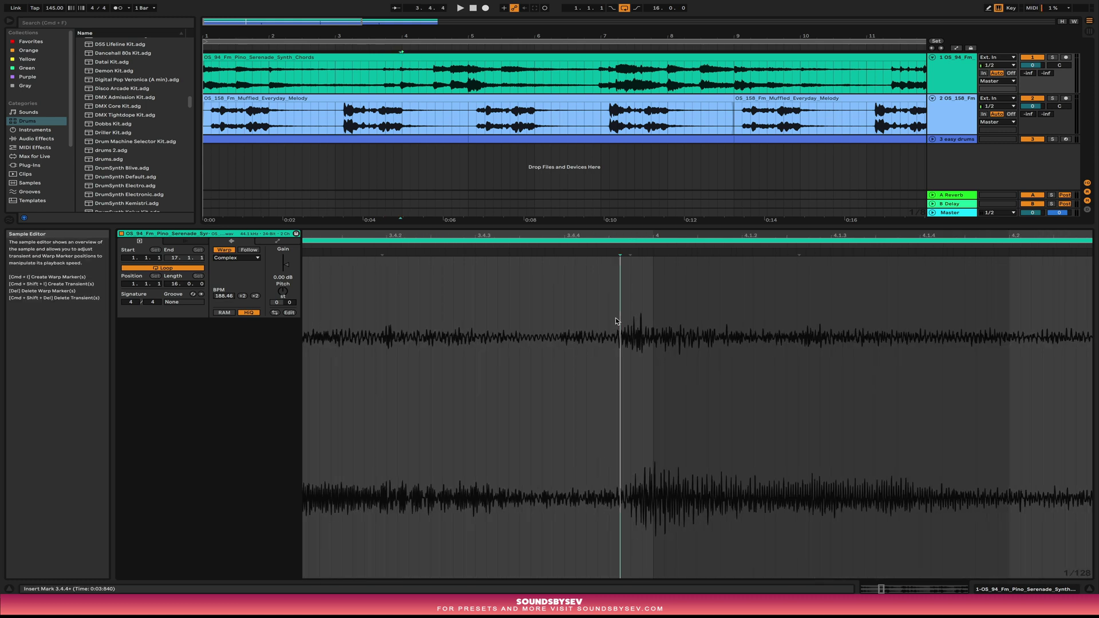
double_click(622, 258)
drag(624, 235, 624, 211)
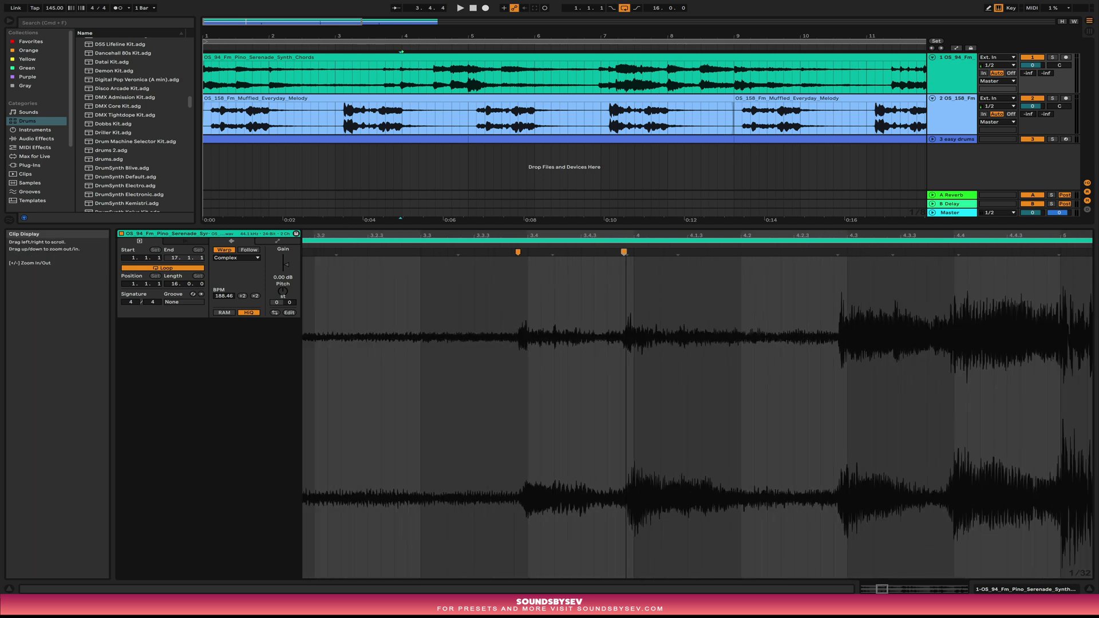
click(623, 252)
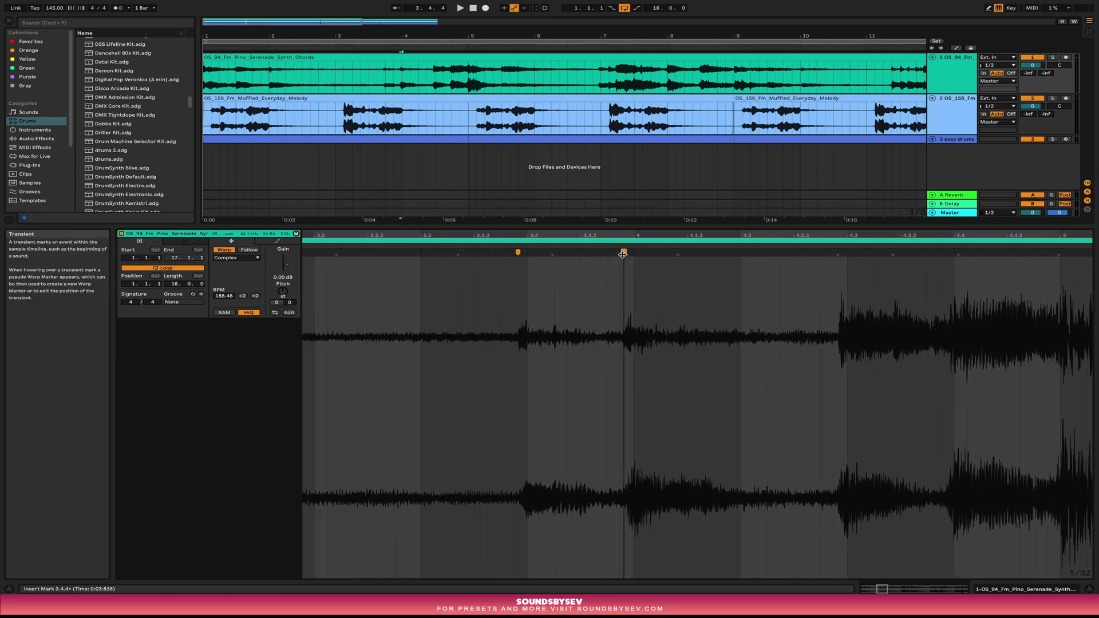
drag(621, 256, 628, 255)
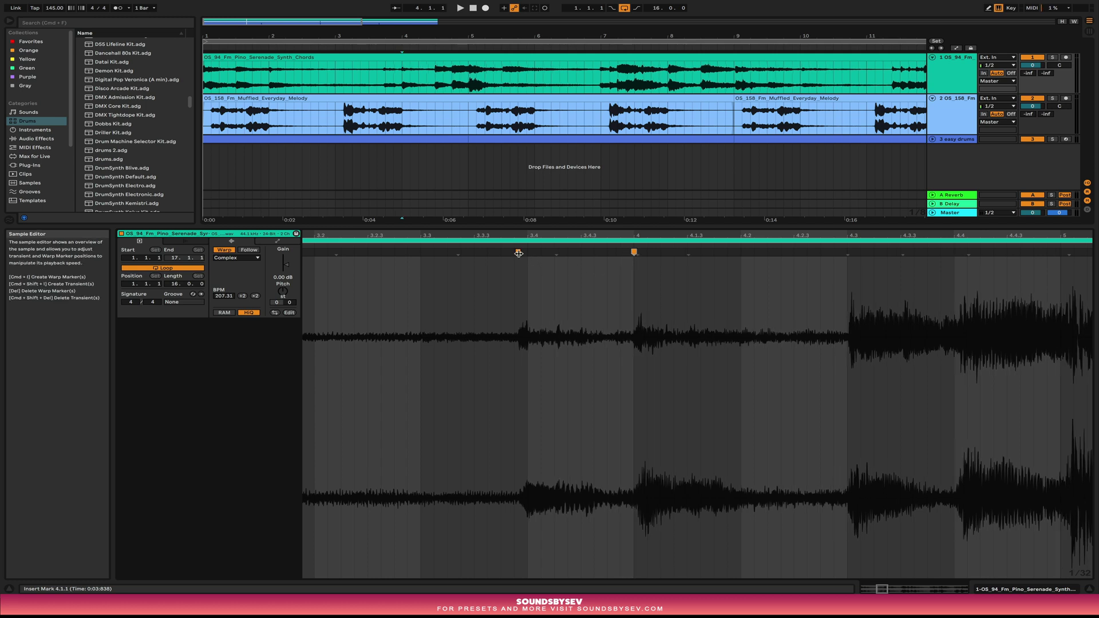
Align a warp marker to 3.4, add one at 4.3, and warp the bar 5 transient onto the line
drag(518, 252, 528, 252)
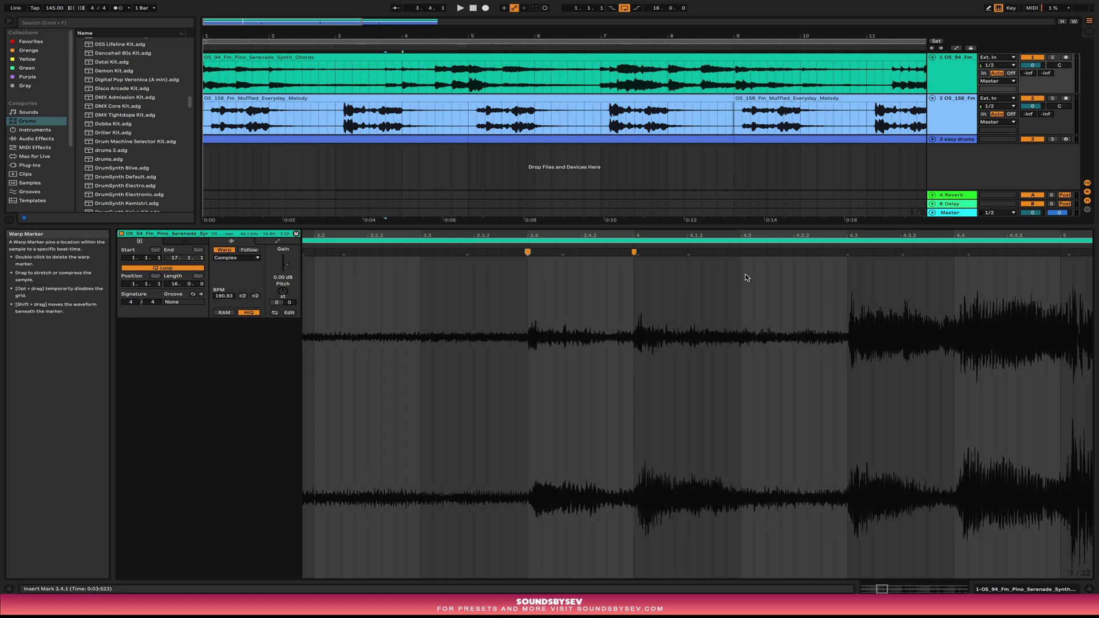
double_click(847, 253)
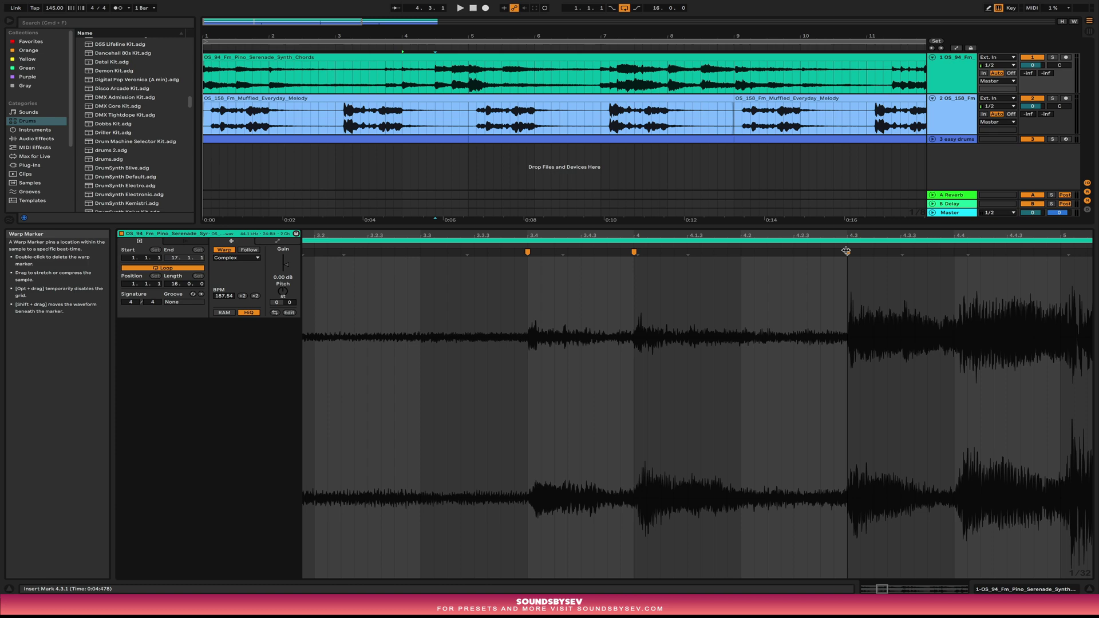
scroll(731, 265, down, 5)
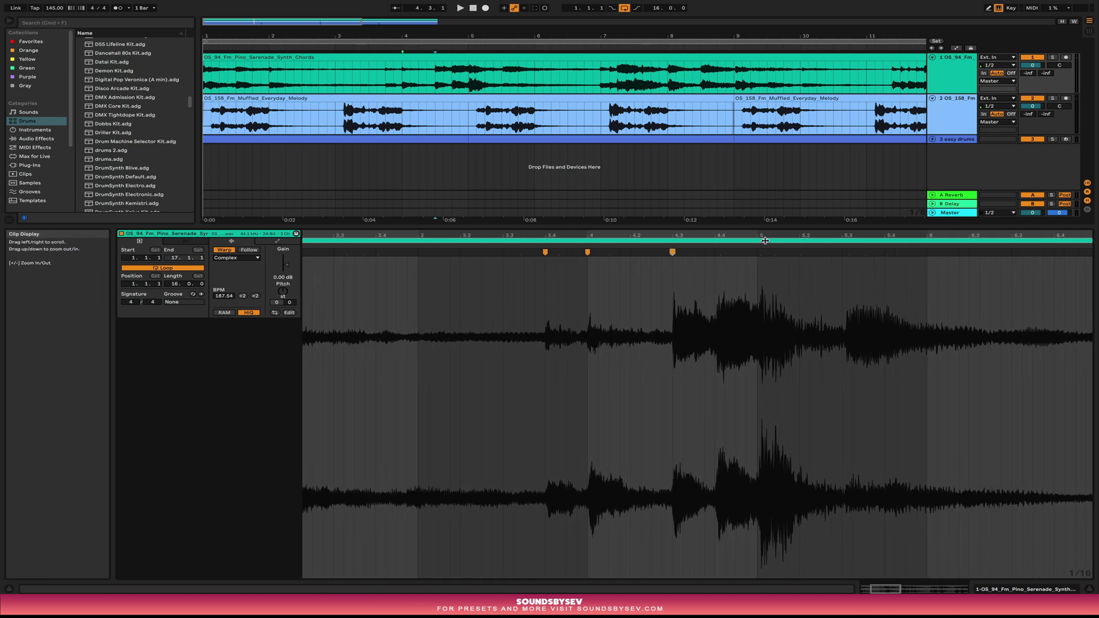
scroll(735, 263, up, 5)
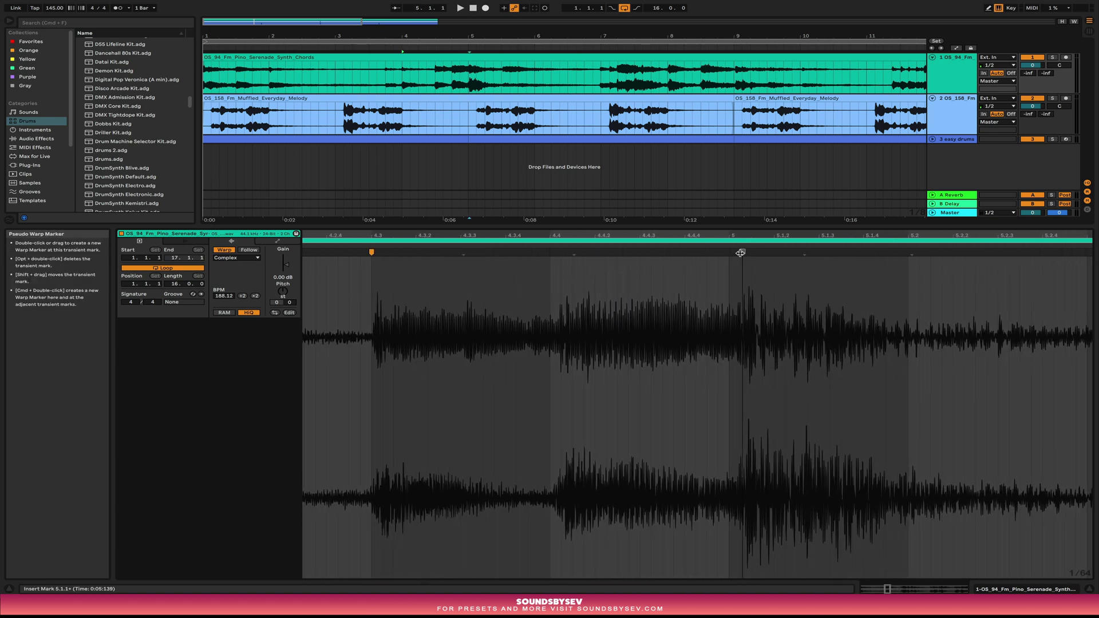
drag(742, 255, 728, 253)
scroll(727, 234, down, 10)
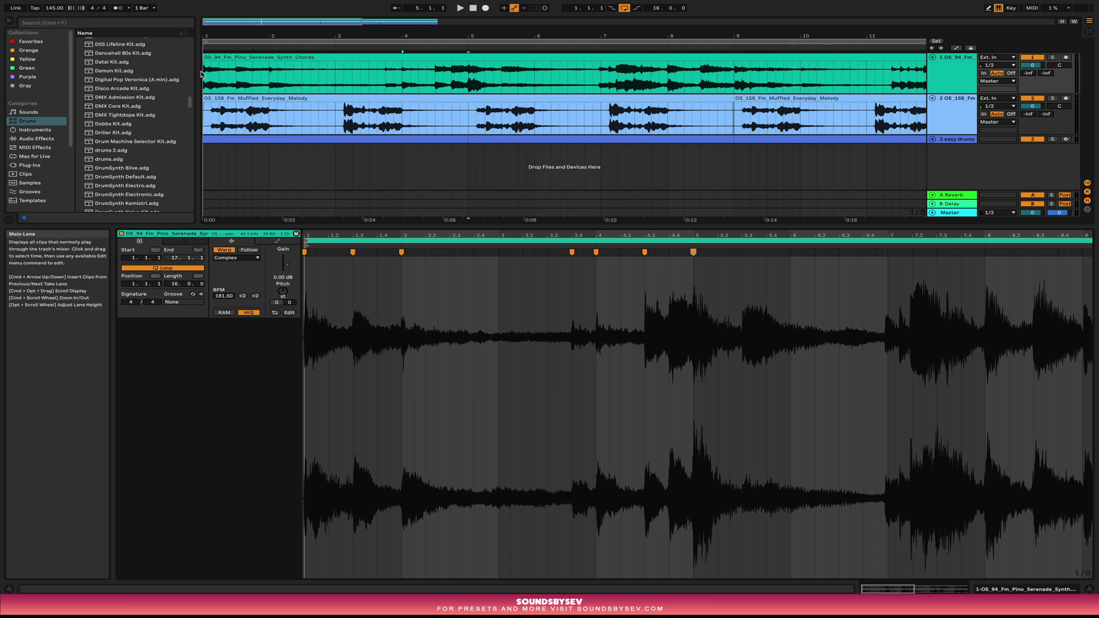
Play back, then adjust the 5.3 warp marker and warp the transient near bar 7 onto bar 7
key(space)
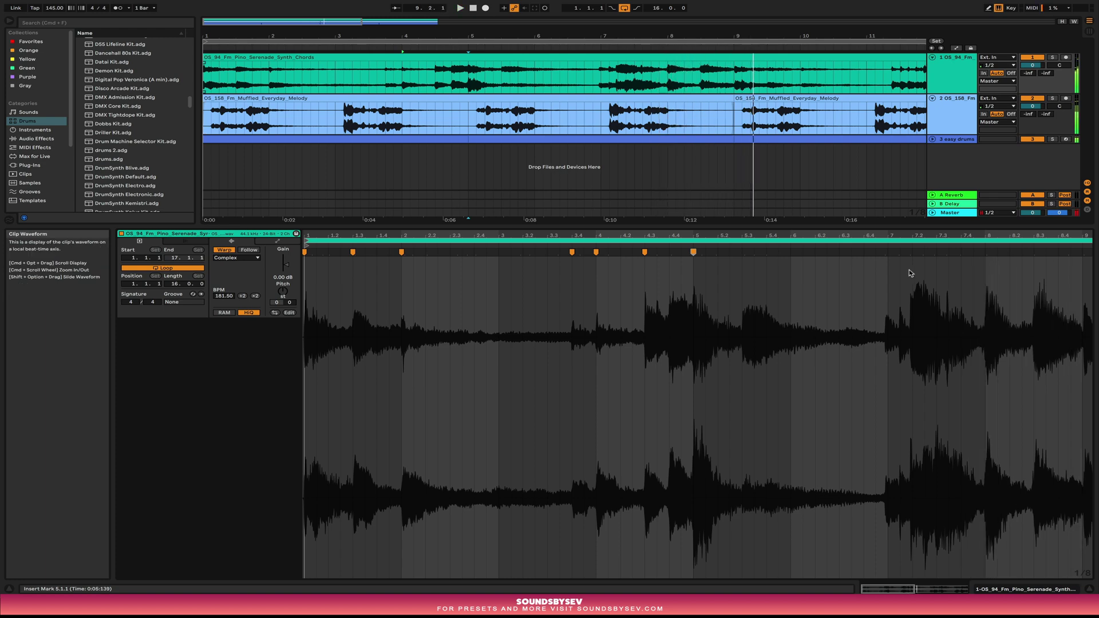
drag(891, 236, 892, 269)
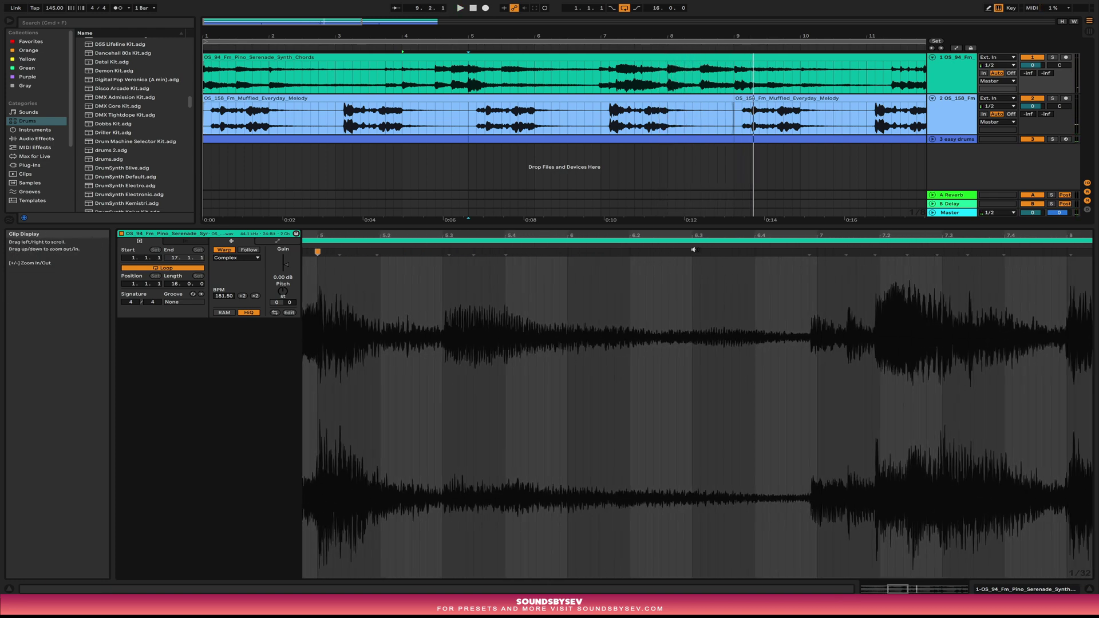
drag(449, 247, 439, 275)
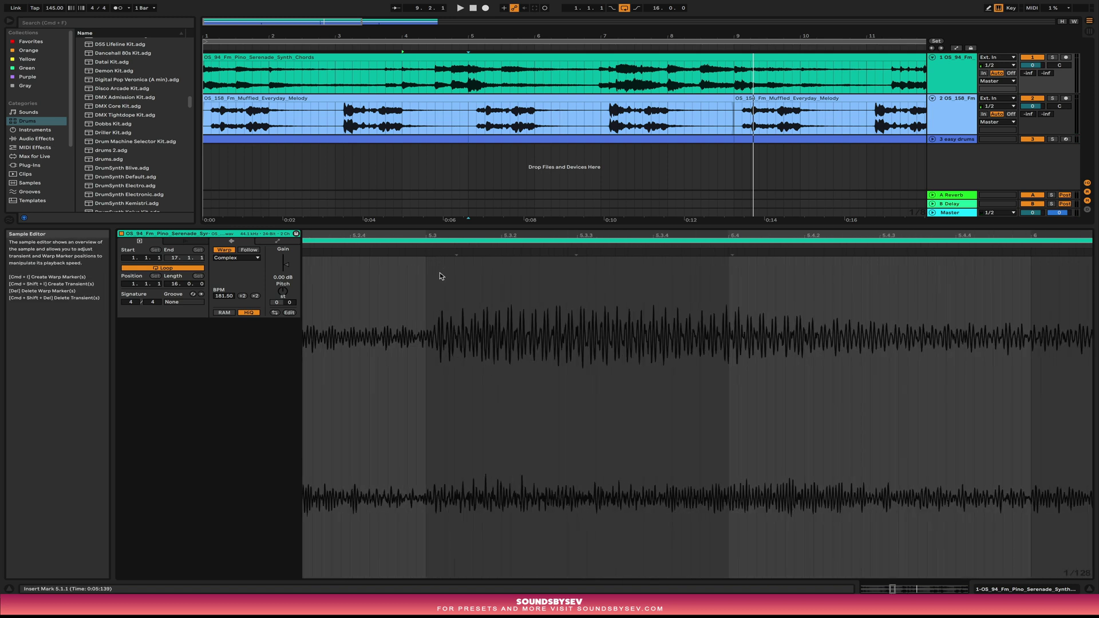
click(430, 256)
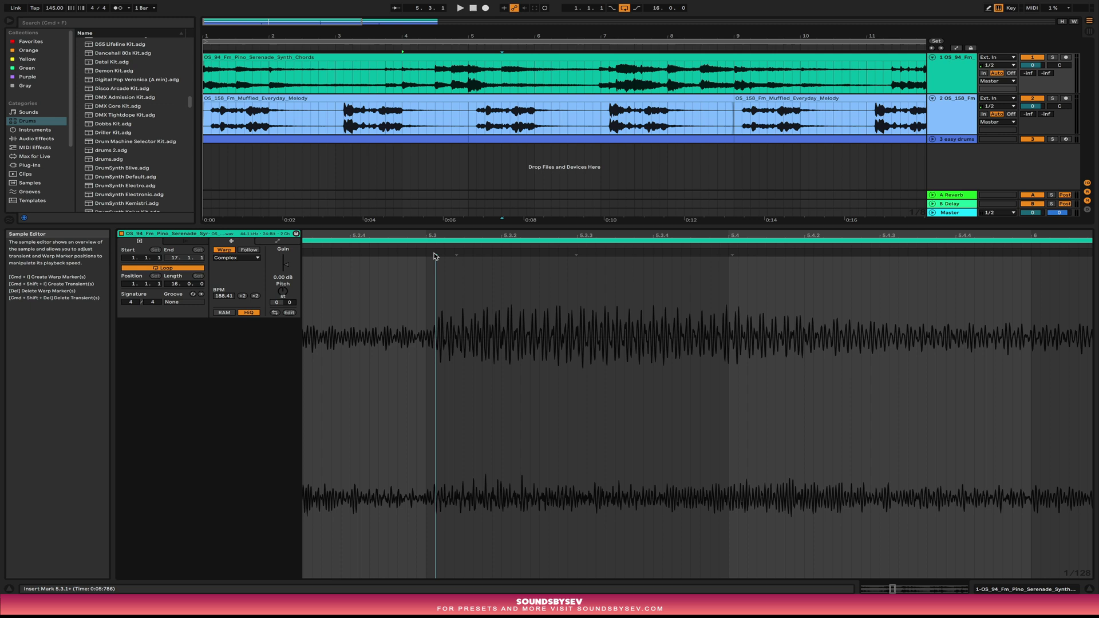
drag(434, 252, 584, 252)
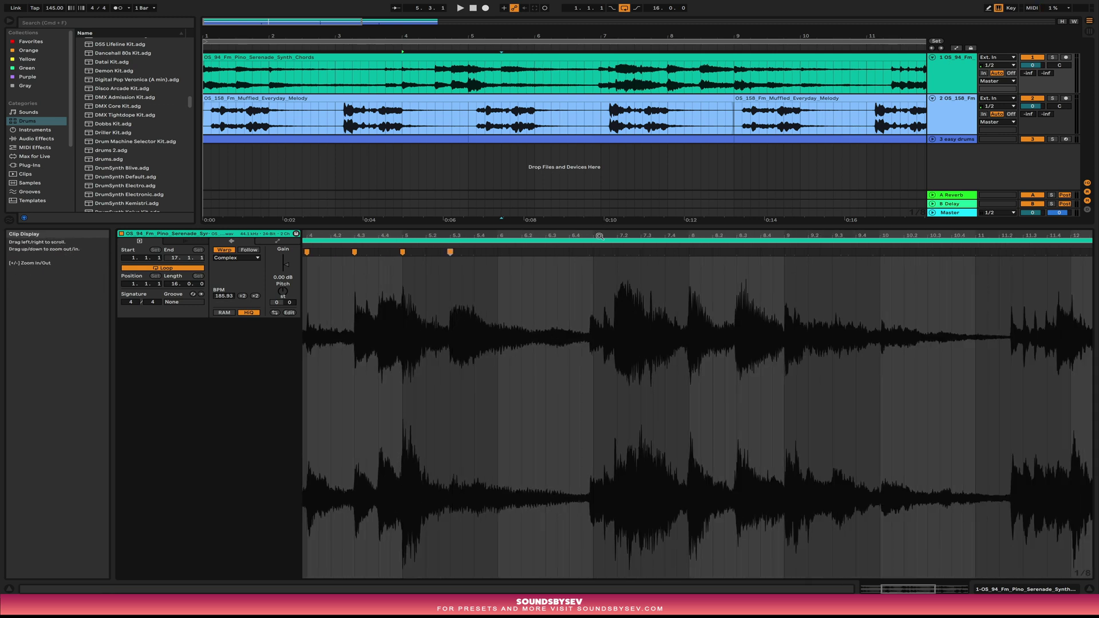
scroll(582, 275, down, 3)
drag(554, 252, 566, 252)
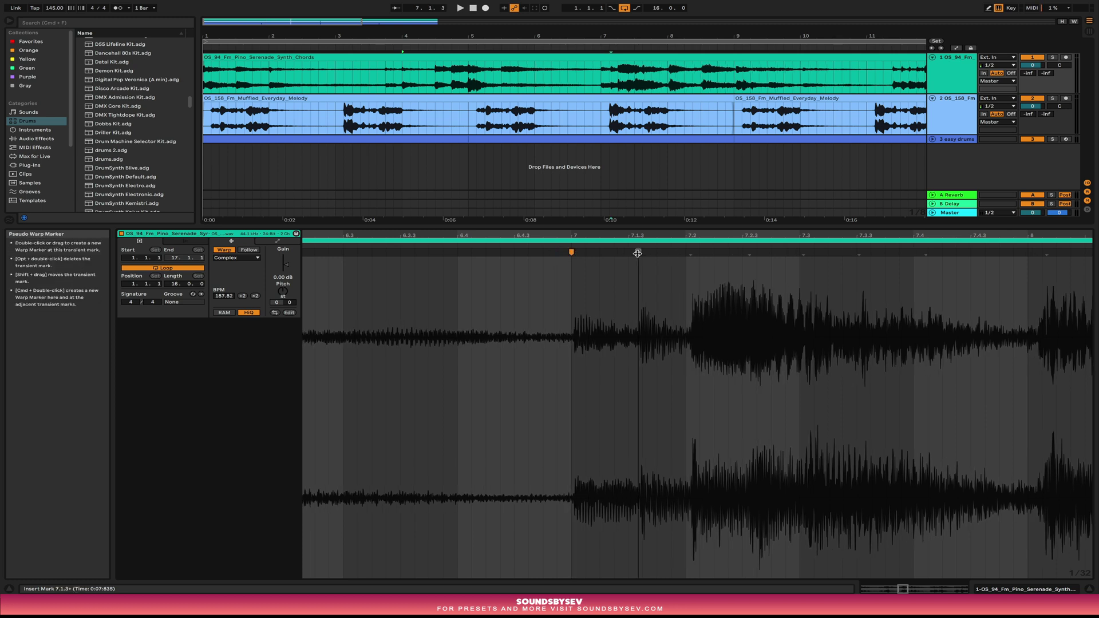
Pull the transient after bar 7 onto the grid and pin transients at bar 8, 8.3 and bar 9
mouse_move(637, 252)
mouse_down()
mouse_move(628, 255)
mouse_move(687, 252)
mouse_move(346, 234)
mouse_up()
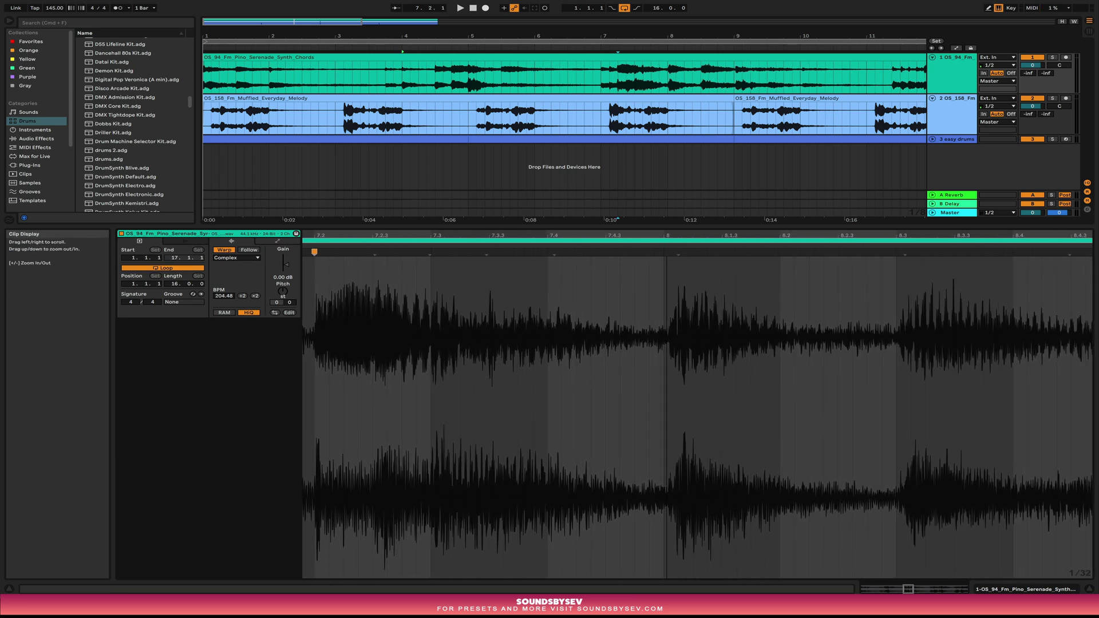
drag(660, 234, 667, 313)
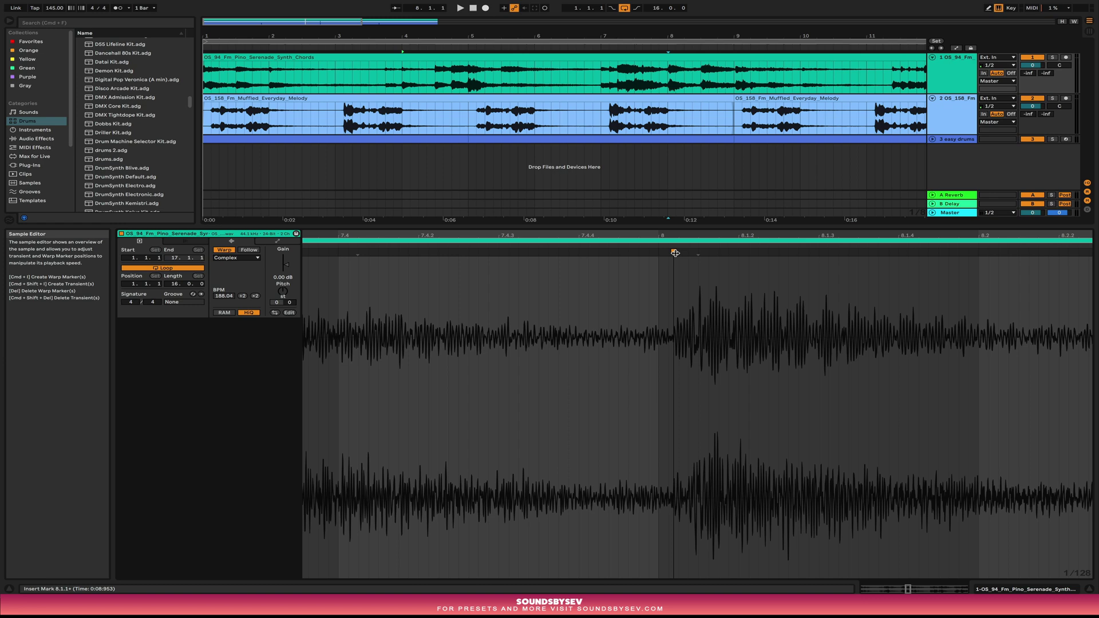
drag(668, 254, 661, 218)
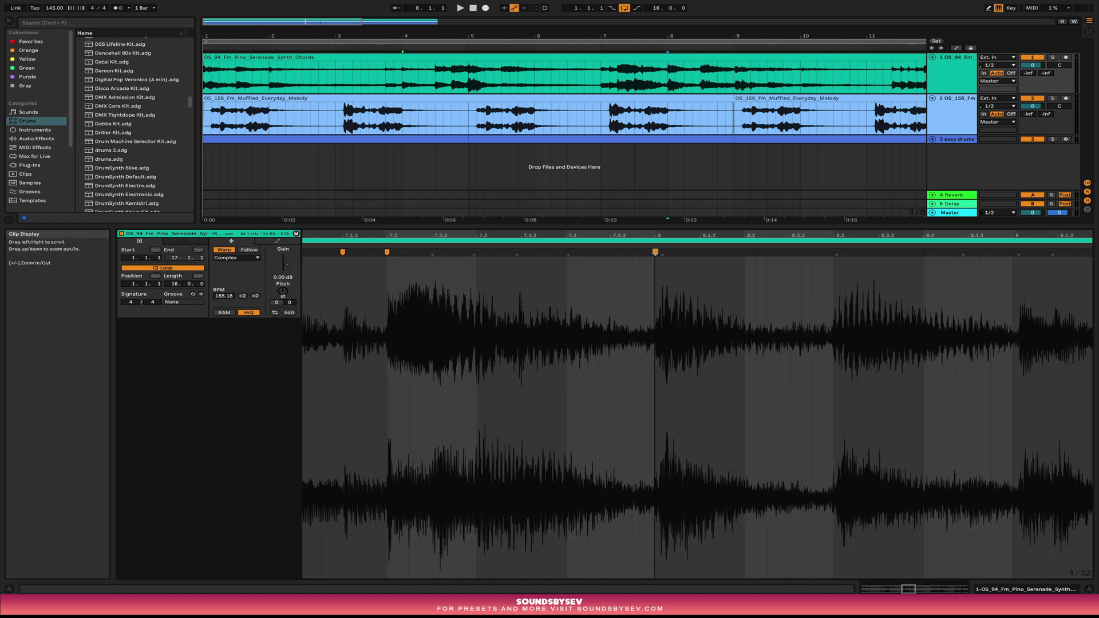
drag(820, 236, 627, 227)
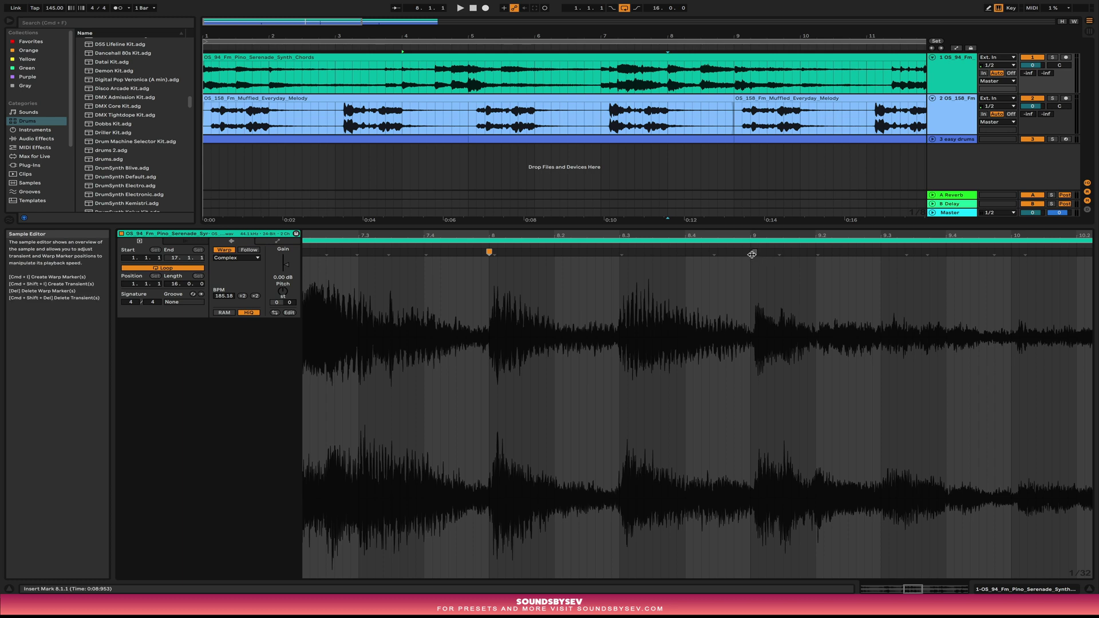
drag(753, 253, 750, 253)
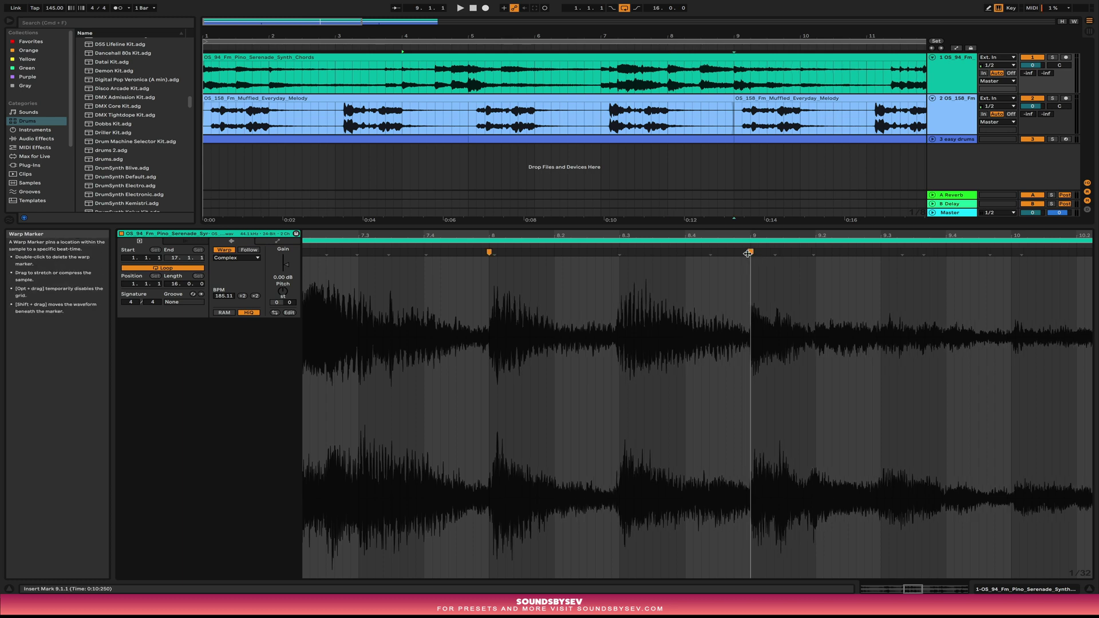
drag(619, 252, 619, 200)
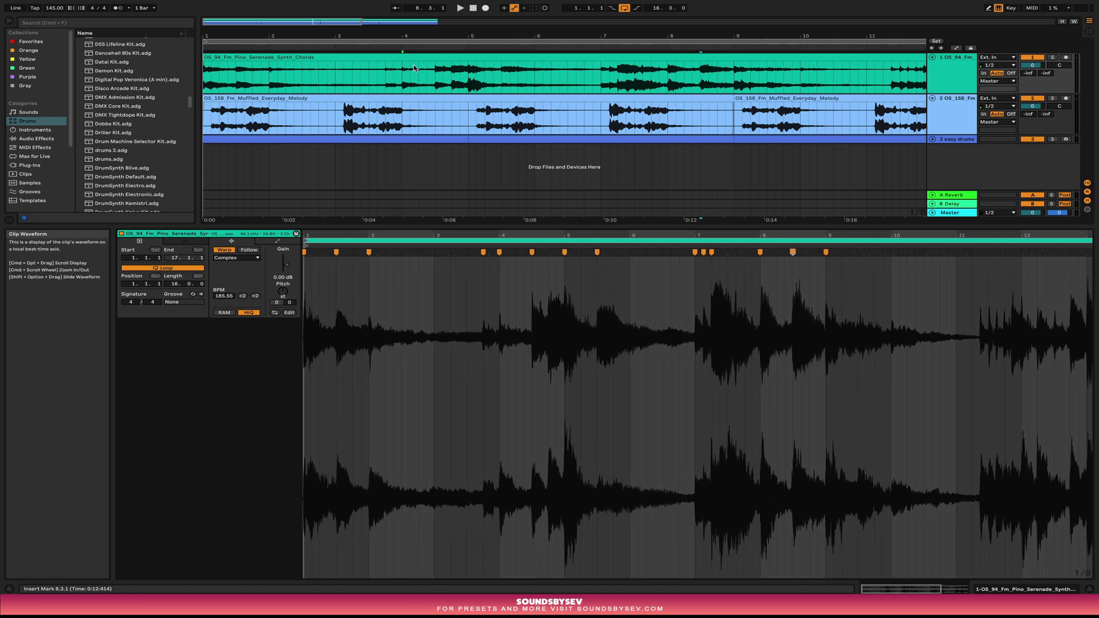
Select the whole piano chords clip and play from bar 1 with the drums
scroll(246, 82, down, 3)
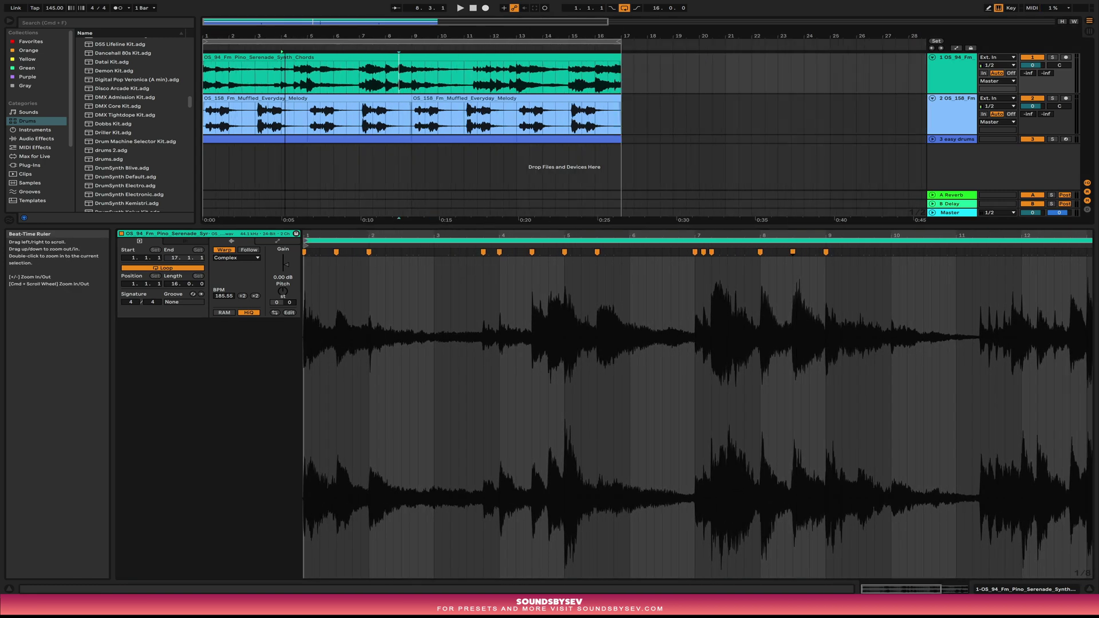
click(216, 57)
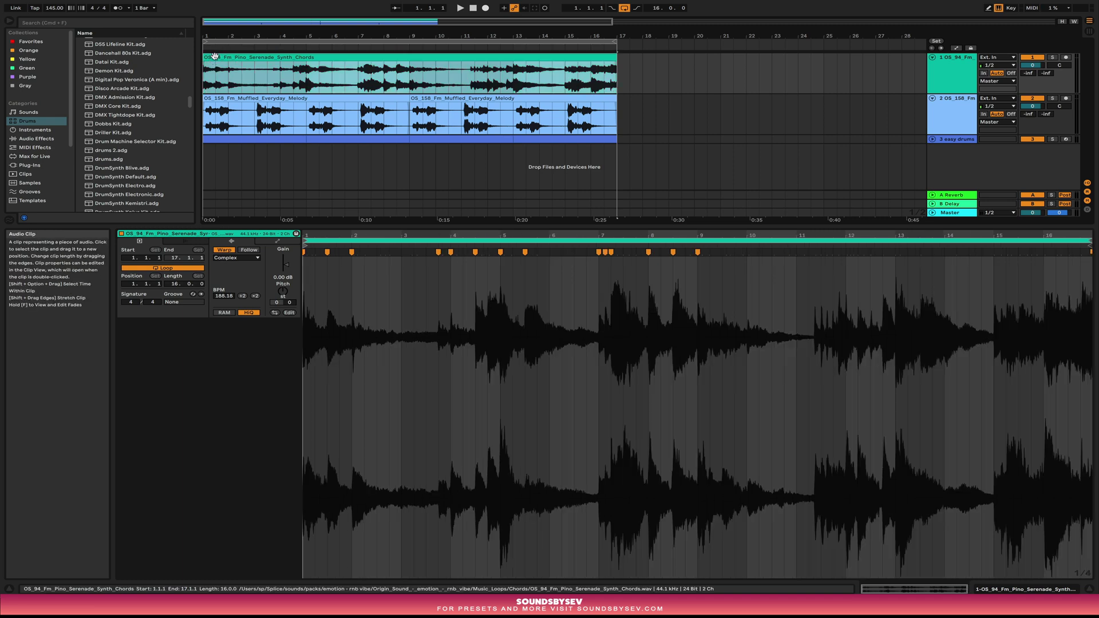
key(space)
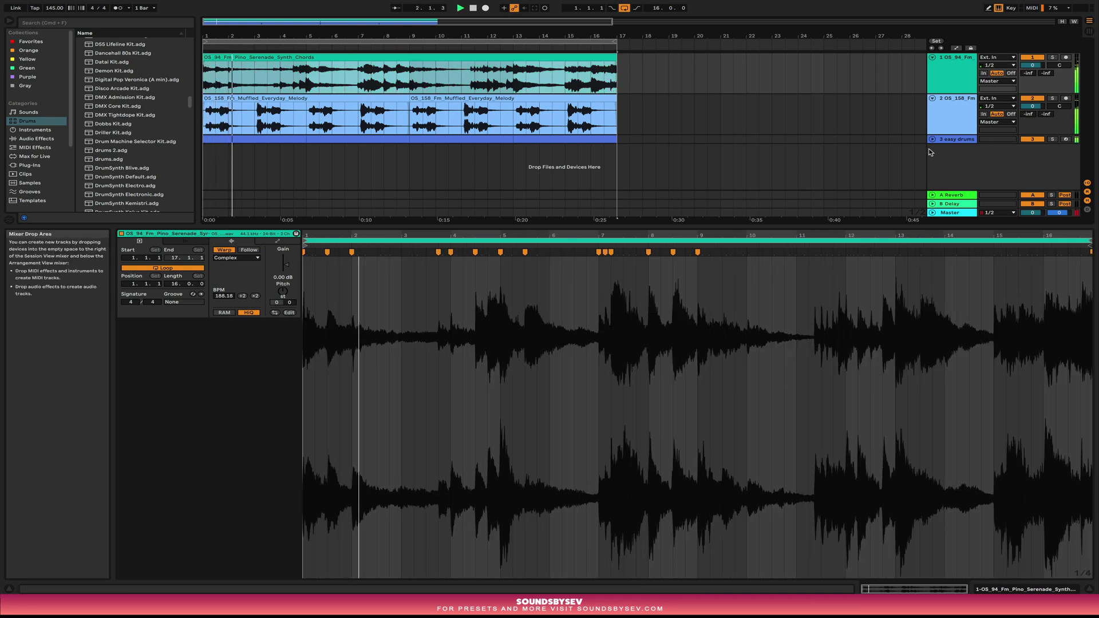